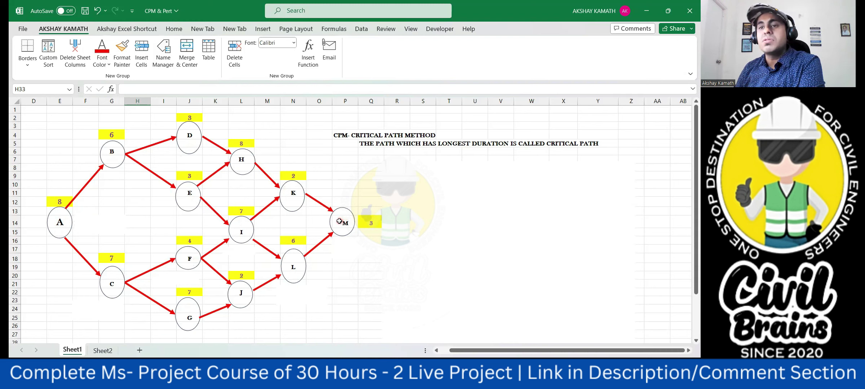
Delete the blank rectangle covering the EARTHWORK label beside node A.
{"action": "left_click", "coordinate": [81, 225]}
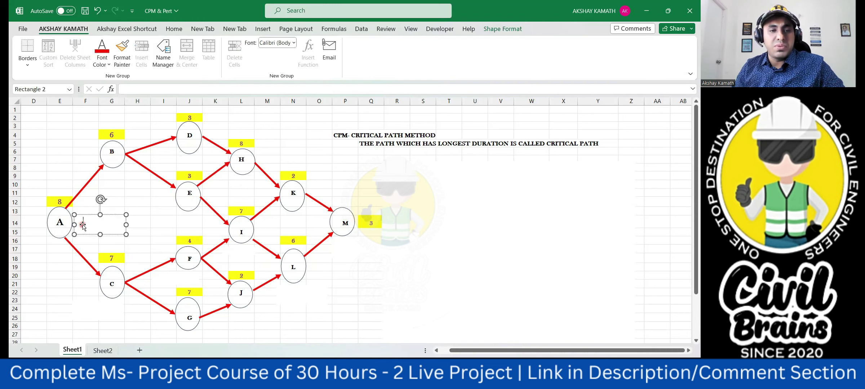
{"action": "left_click", "coordinate": [67, 291]}
{"action": "left_click", "coordinate": [54, 251]}
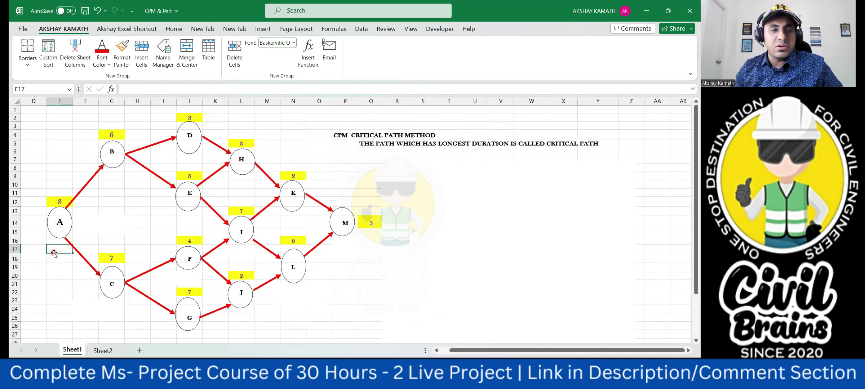
{"action": "left_click", "coordinate": [89, 226]}
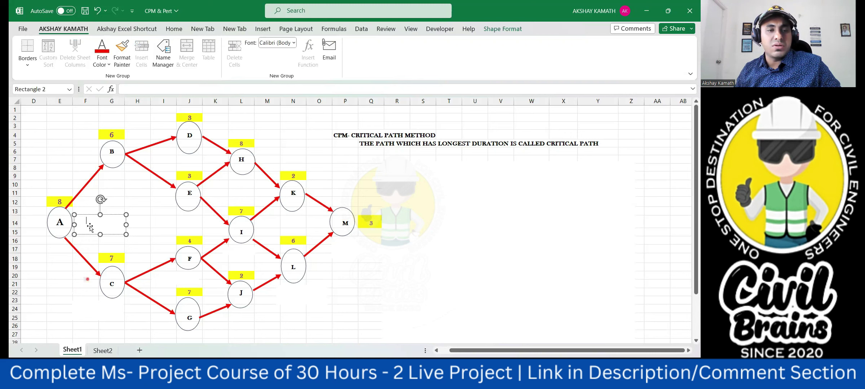
{"action": "type", "text": "EARTHWORK"}
{"action": "left_click", "coordinate": [75, 299]}
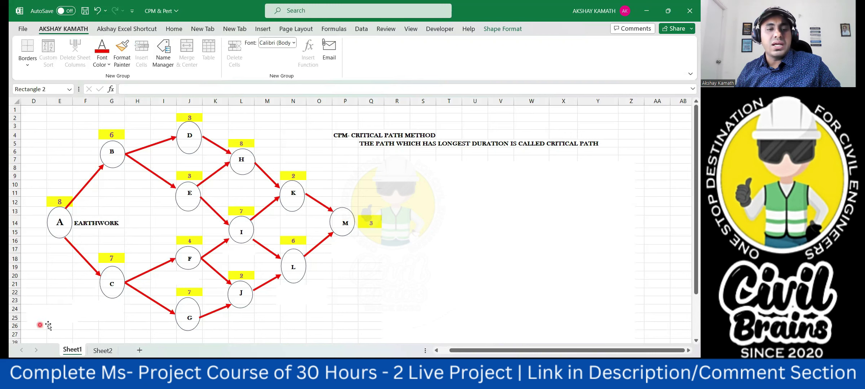
{"action": "key", "text": "Escape"}
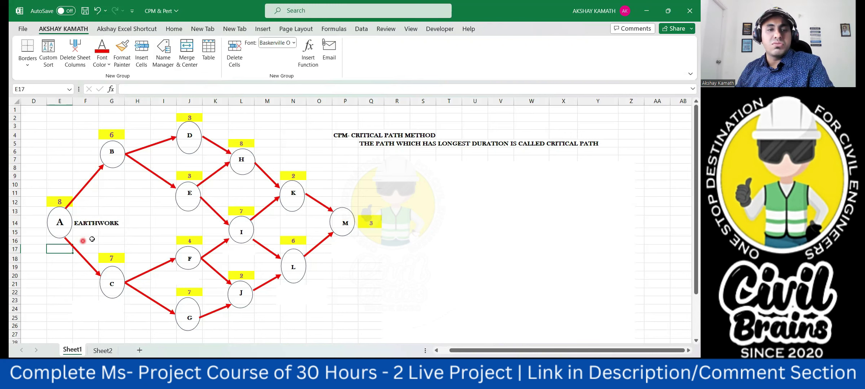
Delete the blank rectangle covering the PCC label below node C.
{"action": "key", "text": "ctrl+v"}
{"action": "scroll", "coordinate": [108, 324], "scroll_direction": "down", "scroll_amount": 1}
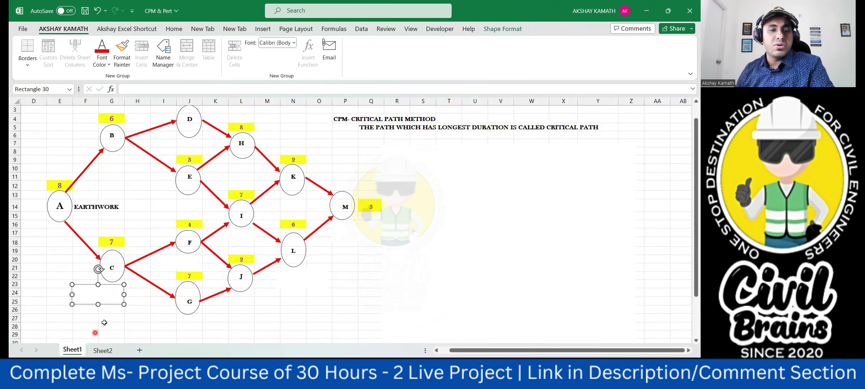
{"action": "type", "text": "PCC"}
{"action": "key", "text": "Escape"}
{"action": "key", "text": "Escape"}
{"action": "scroll", "coordinate": [162, 251], "scroll_direction": "up", "scroll_amount": 1}
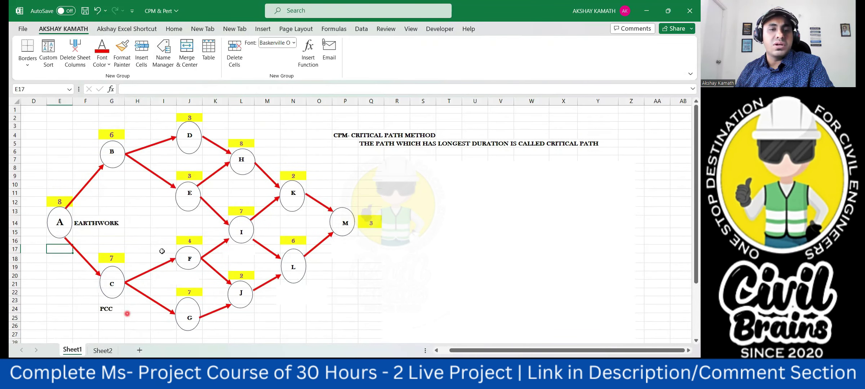
Delete the blank rectangle covering the SHUTTERING label below node F.
{"action": "left_click", "coordinate": [190, 209]}
{"action": "left_click", "coordinate": [175, 232]}
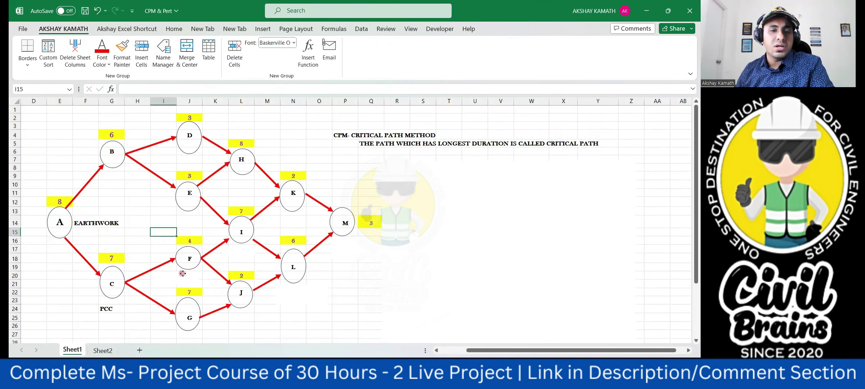
{"action": "key", "text": "ctrl+v"}
{"action": "type", "text": "SHUTTERING"}
{"action": "key", "text": "Escape"}
{"action": "key", "text": "Escape"}
{"action": "left_click", "coordinate": [149, 321]}
{"action": "left_click", "coordinate": [180, 336]}
{"action": "scroll", "coordinate": [182, 320], "scroll_direction": "down", "scroll_amount": 1}
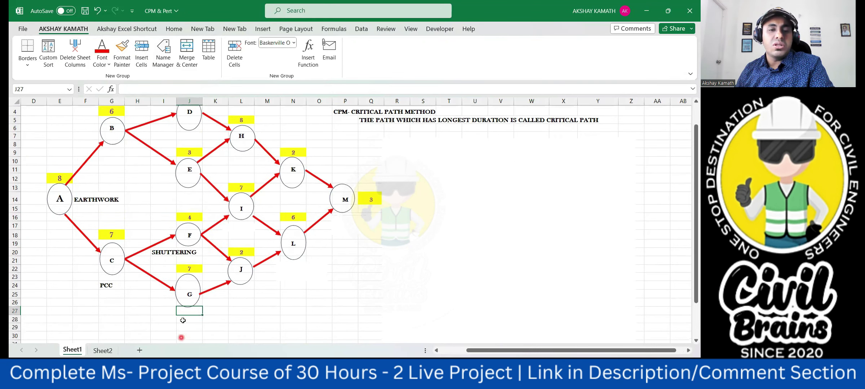
{"action": "left_click", "coordinate": [172, 318]}
{"action": "scroll", "coordinate": [225, 310], "scroll_direction": "up", "scroll_amount": 1}
Delete the blank rectangles covering the SLAB label below node I and the BRICKWORK label below node L.
{"action": "left_click", "coordinate": [239, 252]}
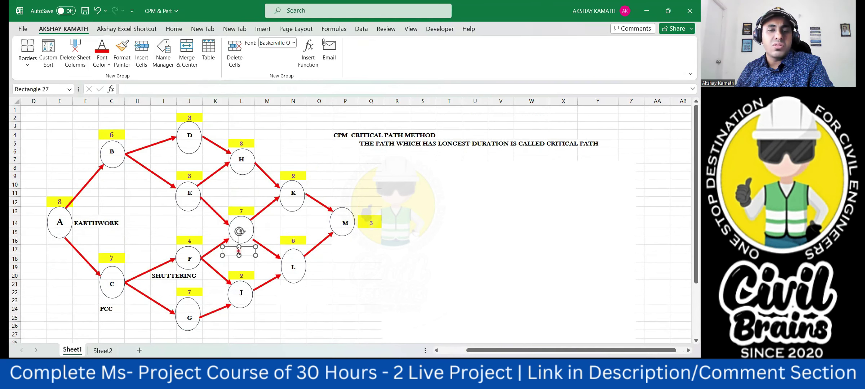
{"action": "type", "text": "SLAB"}
{"action": "left_click", "coordinate": [241, 321]}
{"action": "left_click", "coordinate": [300, 293]}
{"action": "type", "text": "BRICKWORK"}
{"action": "left_click", "coordinate": [241, 318]}
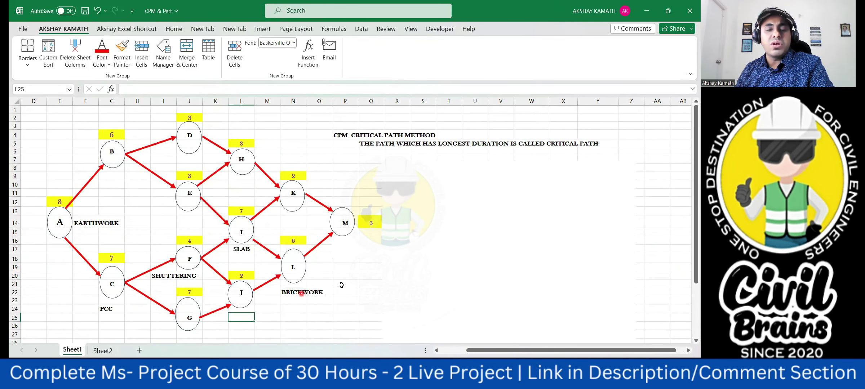
Delete the blank rectangle covering the PAINTING label below node M.
{"action": "left_click", "coordinate": [345, 251]}
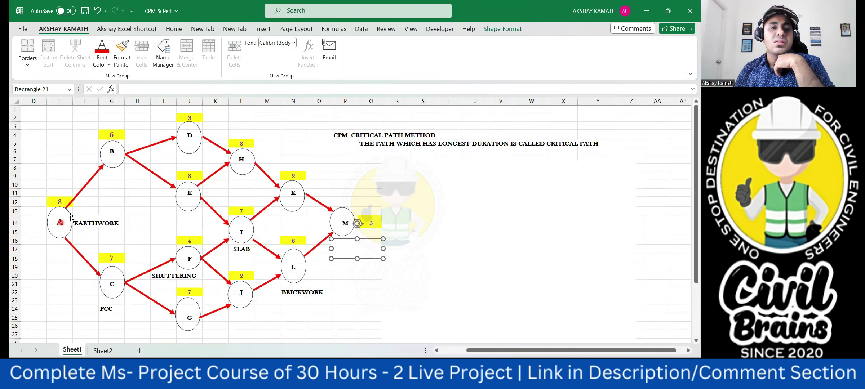
{"action": "left_click", "coordinate": [293, 292]}
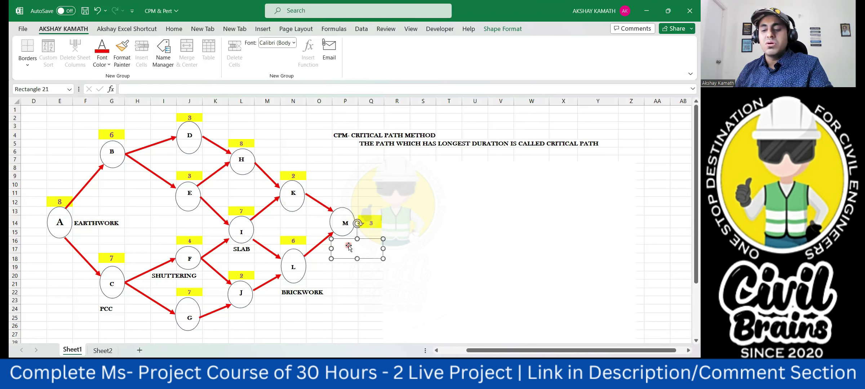
{"action": "key", "text": "Escape"}
{"action": "left_click", "coordinate": [295, 315]}
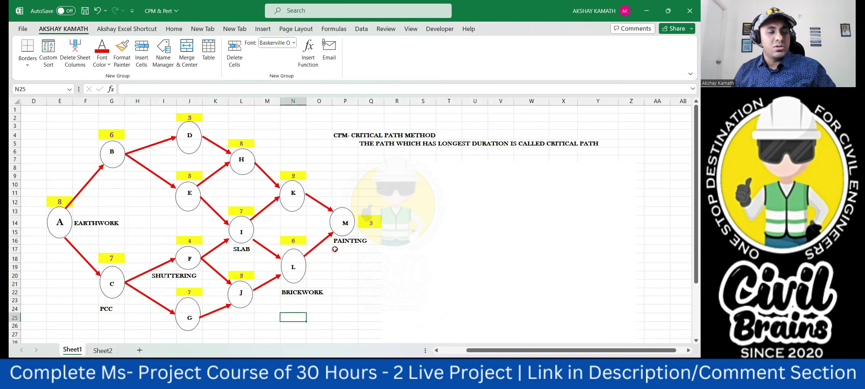
{"action": "left_click", "coordinate": [98, 226]}
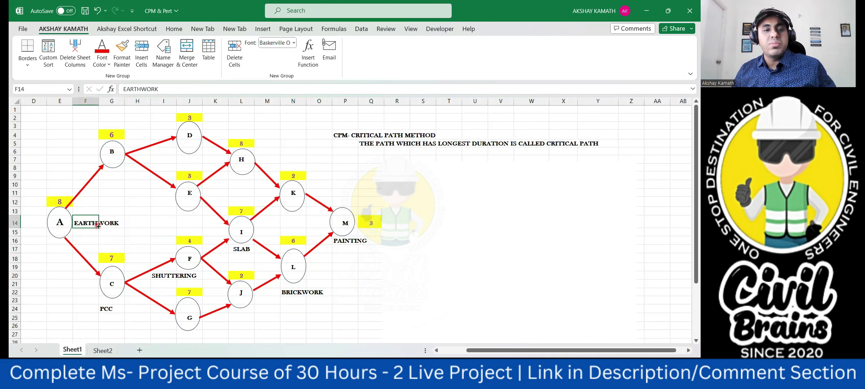
{"action": "left_click", "coordinate": [83, 309]}
Undo the deletions of the cover rectangles across the network diagram, from node M back to node A.
{"action": "key", "text": "ctrl+z"}
{"action": "key", "text": "ctrl+z"}
{"action": "key", "text": "ctrl+z"}
{"action": "key", "text": "ctrl+z"}
{"action": "key", "text": "ctrl+z"}
{"action": "key", "text": "ctrl+z"}
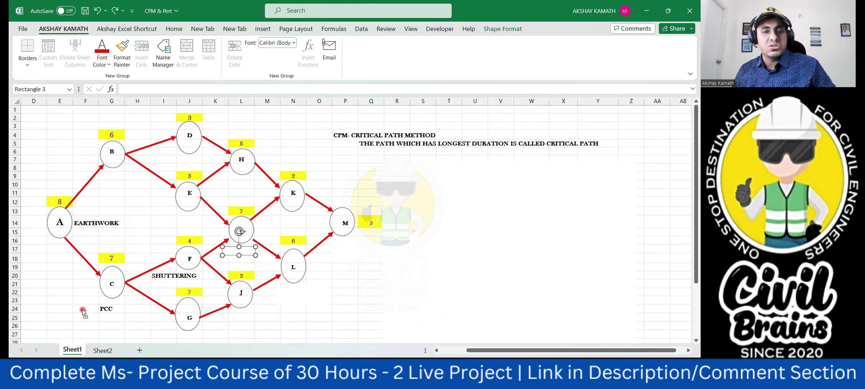
{"action": "key", "text": "ctrl+z"}
{"action": "left_click", "coordinate": [313, 119]}
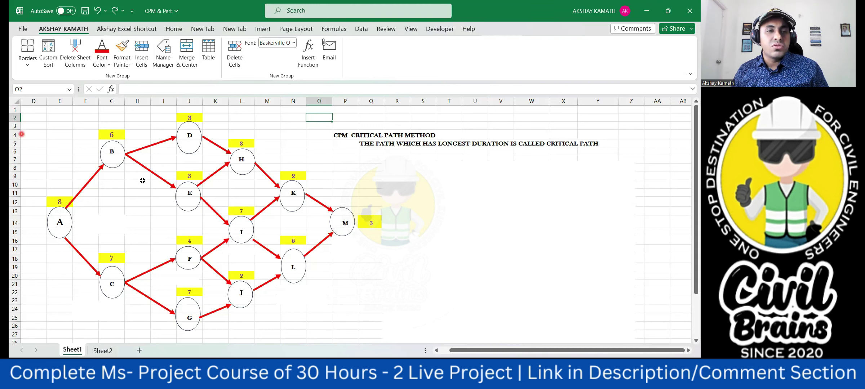
Mark the first path through the network with green check marks on nodes A, B, D, H, K and M.
{"action": "mouse_move", "coordinate": [65, 230]}
{"action": "left_mouse_down"}
{"action": "mouse_move", "coordinate": [74, 227]}
{"action": "mouse_move", "coordinate": [62, 221]}
{"action": "left_mouse_up"}
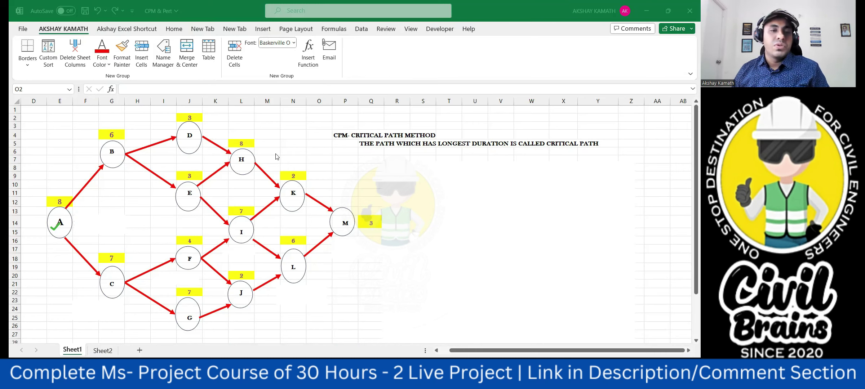
{"action": "left_click", "coordinate": [107, 159]}
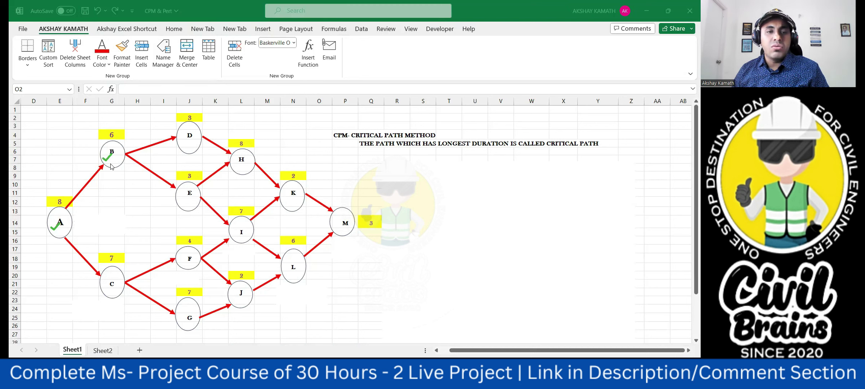
{"action": "left_click", "coordinate": [188, 125]}
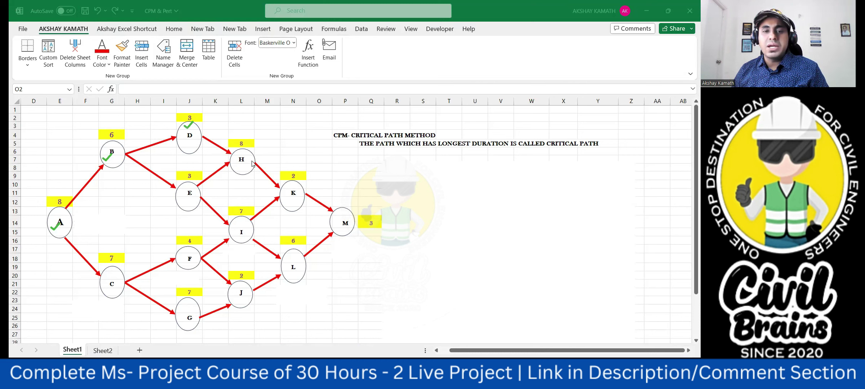
{"action": "left_click", "coordinate": [292, 199]}
{"action": "left_click", "coordinate": [346, 216]}
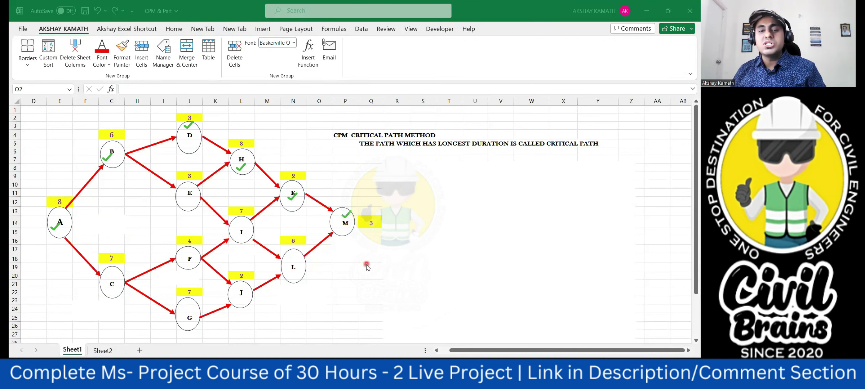
Shrink the large blank rectangle from its upper edge to uncover the complete first path table in rows 8 and 9.
{"action": "left_click", "coordinate": [391, 173]}
{"action": "left_click", "coordinate": [458, 184]}
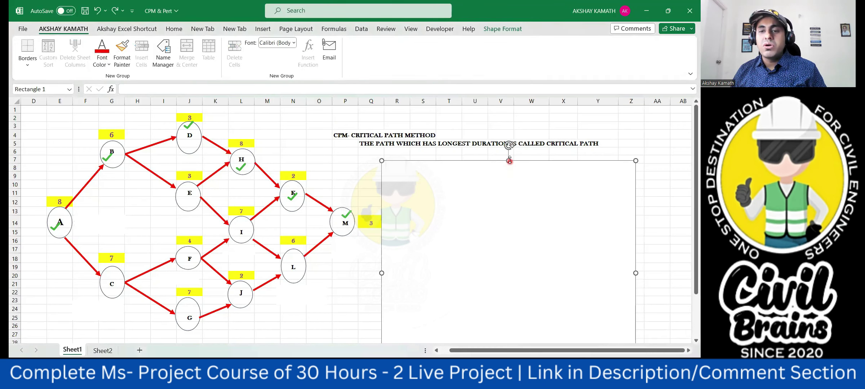
{"action": "left_click_drag", "start_coordinate": [509, 160], "coordinate": [510, 174]}
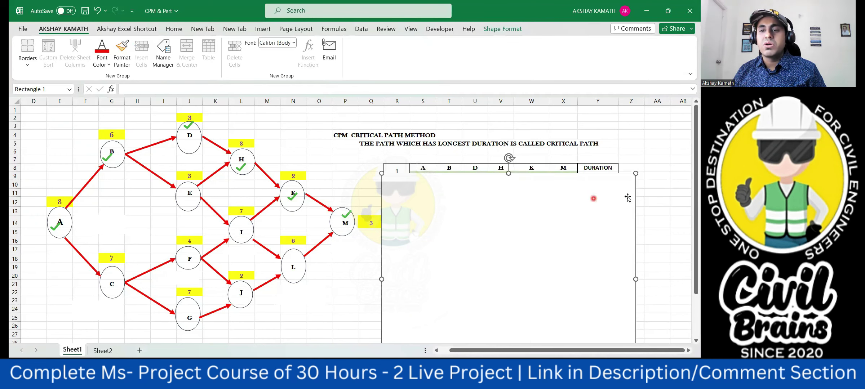
{"action": "left_click", "coordinate": [657, 184]}
{"action": "left_click", "coordinate": [476, 183]}
{"action": "left_click_drag", "start_coordinate": [508, 173], "coordinate": [508, 176]}
{"action": "left_click", "coordinate": [662, 185]}
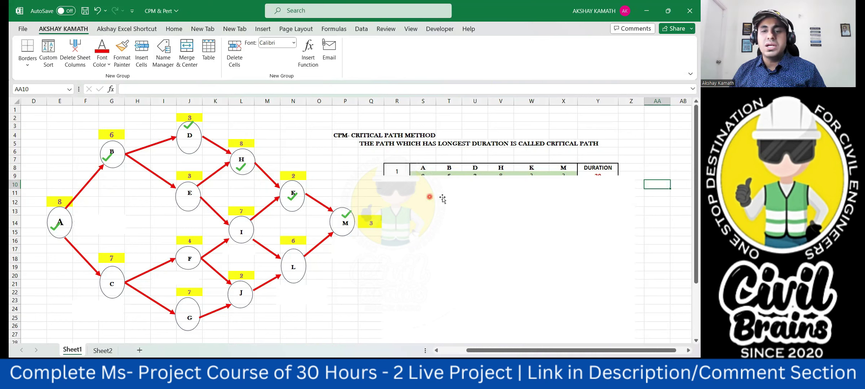
{"action": "left_click", "coordinate": [507, 181]}
{"action": "left_click_drag", "start_coordinate": [508, 181], "coordinate": [508, 197]}
Examine the durations of activities A, B, D, H, K and M in row 9 and the formula in the DURATION cell.
{"action": "left_click", "coordinate": [423, 176]}
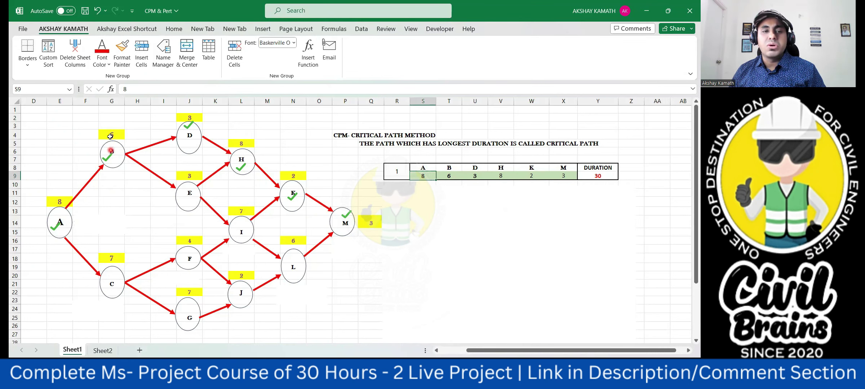
{"action": "left_click", "coordinate": [449, 176]}
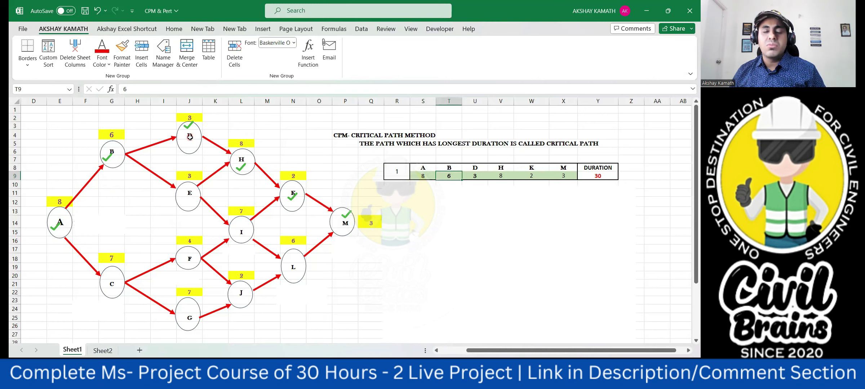
{"action": "left_click", "coordinate": [475, 176]}
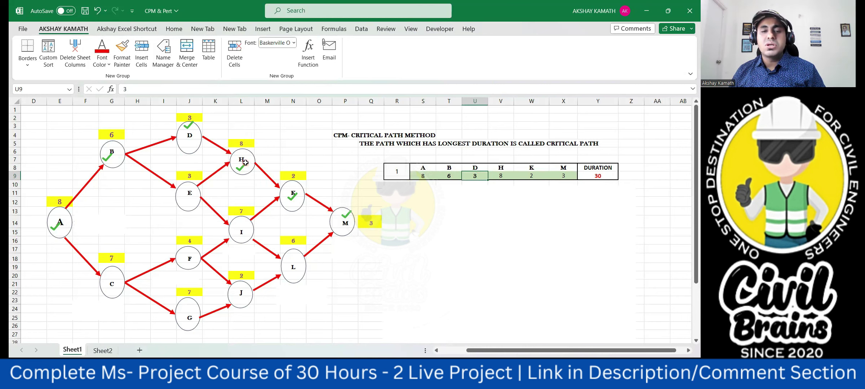
{"action": "left_click", "coordinate": [509, 177]}
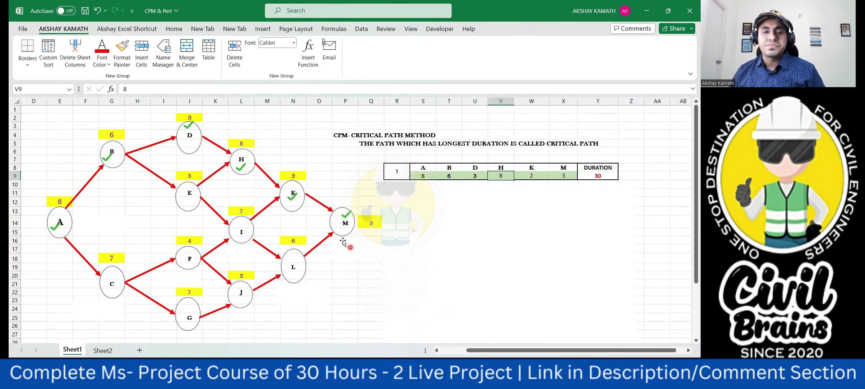
{"action": "left_click", "coordinate": [532, 176]}
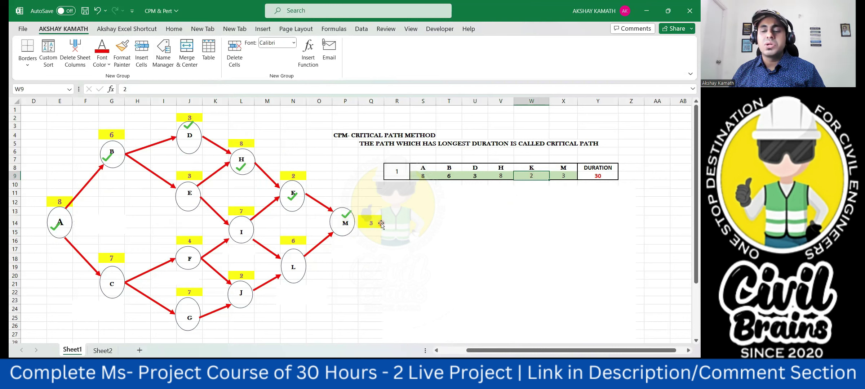
{"action": "left_click", "coordinate": [569, 176]}
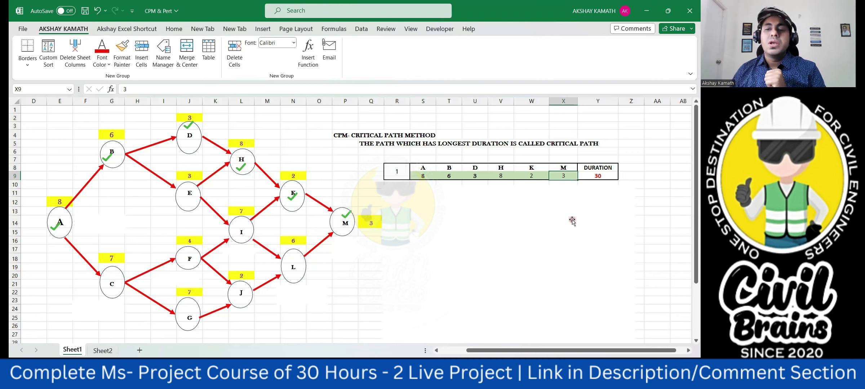
{"action": "left_click", "coordinate": [665, 184]}
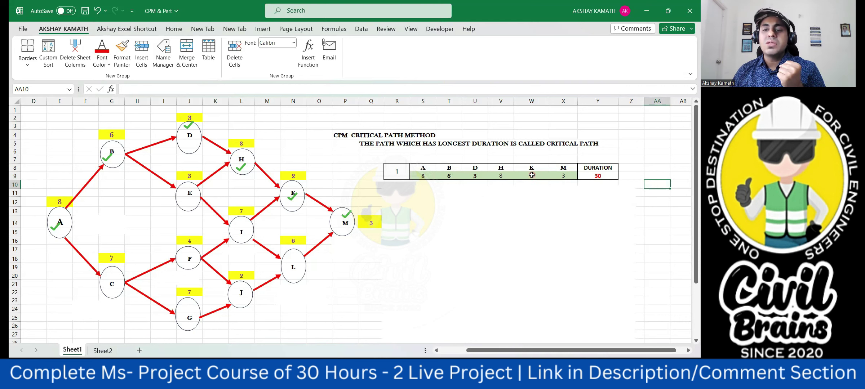
{"action": "left_click", "coordinate": [588, 178]}
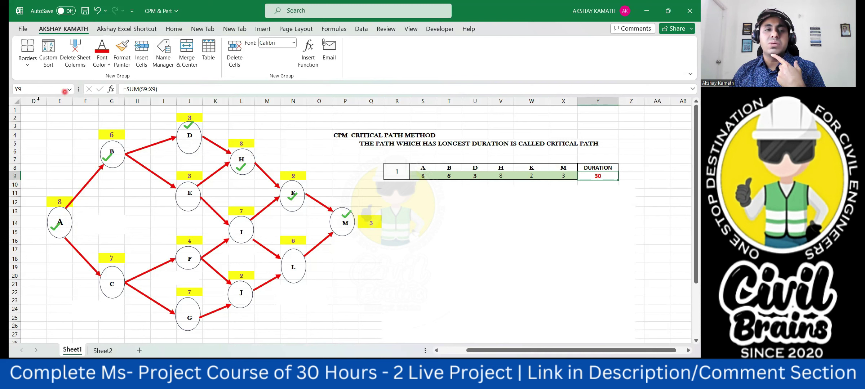
Add the red text annotation "Earthwork" beside node A.
{"action": "left_click", "coordinate": [76, 221]}
{"action": "type", "text": "earthwork"}
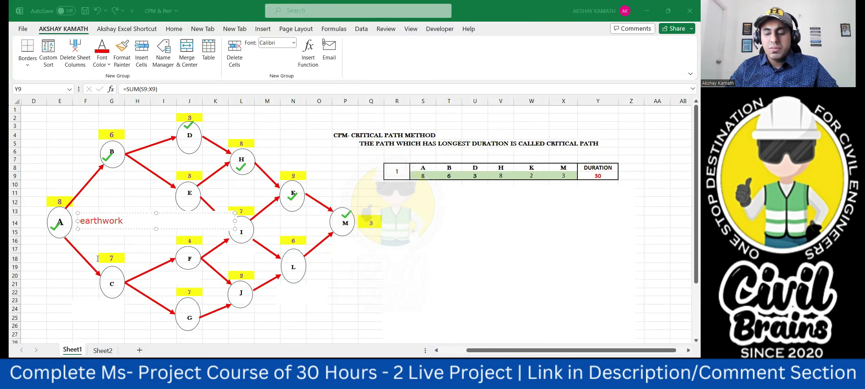
{"action": "key", "text": "BackSpace"}
{"action": "type", "text": "E"}
{"action": "key", "text": "Escape"}
{"action": "key", "text": "Escape"}
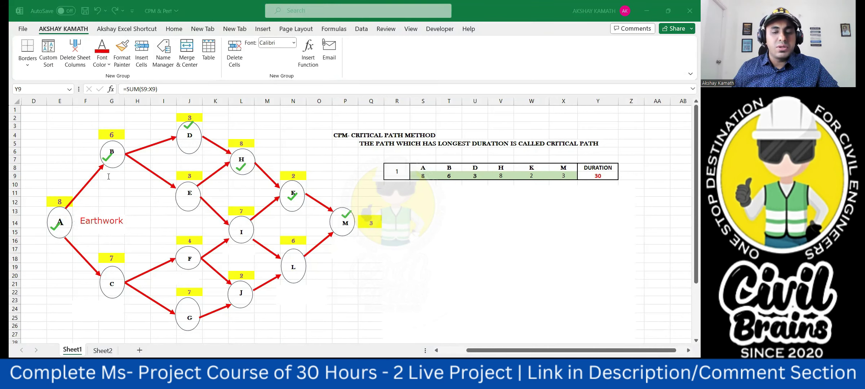
Add the red text annotation "pcc" just below node B.
{"action": "left_click_drag", "start_coordinate": [111, 169], "coordinate": [268, 185]}
{"action": "type", "text": "pcc"}
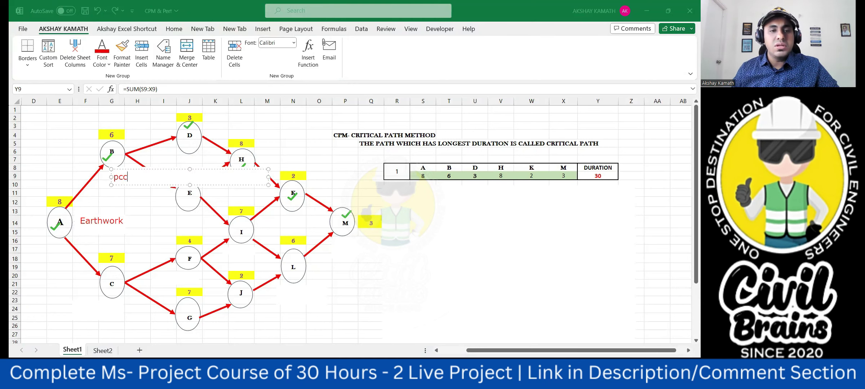
{"action": "key", "text": "Escape"}
{"action": "key", "text": "Escape"}
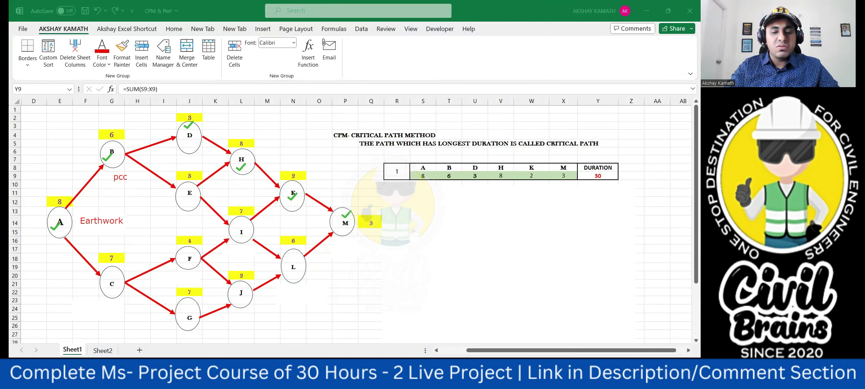
Add the red text annotation "reinforcment" just below node D.
{"action": "left_click_drag", "start_coordinate": [173, 141], "coordinate": [330, 157]}
{"action": "type", "text": "sh"}
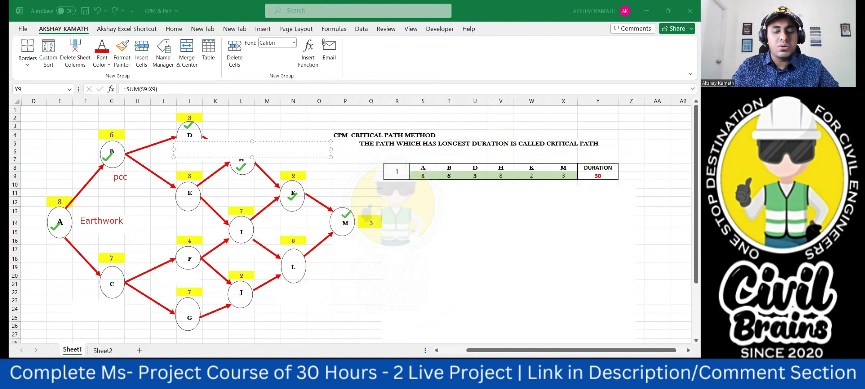
{"action": "type", "text": "infircment"}
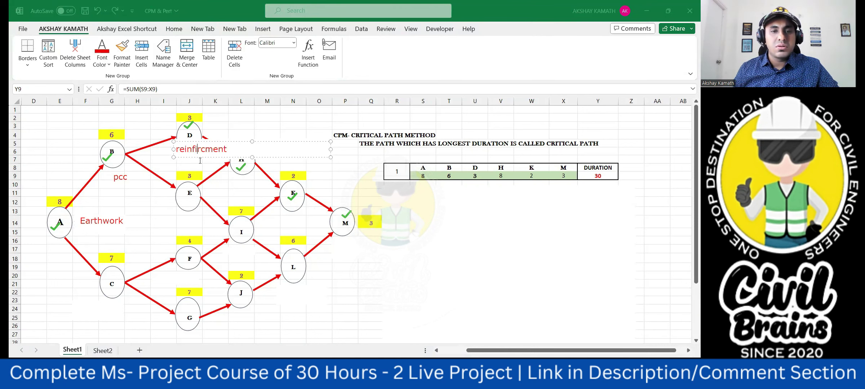
{"action": "left_click", "coordinate": [199, 149]}
{"action": "key", "text": "BackSpace"}
{"action": "type", "text": "o"}
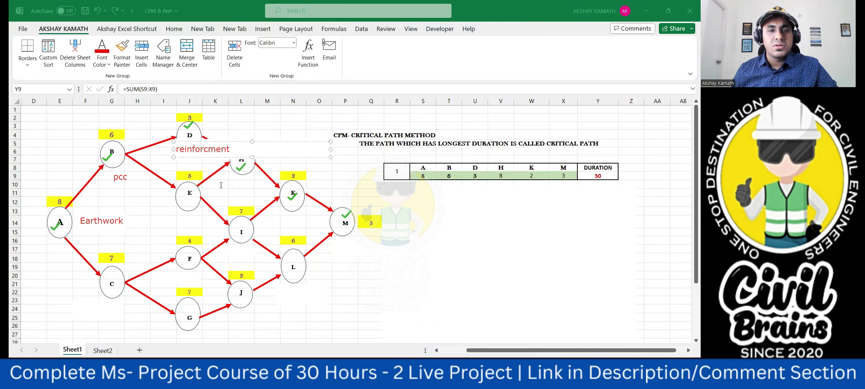
{"action": "key", "text": "Escape"}
{"action": "key", "text": "Escape"}
Add the red text annotation "shuttering" beside node H.
{"action": "left_click_drag", "start_coordinate": [257, 141], "coordinate": [415, 157]}
{"action": "type", "text": "shuttering"}
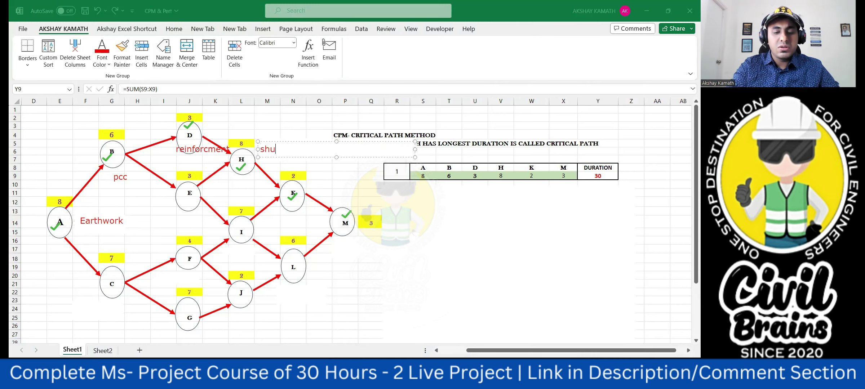
{"action": "key", "text": "Escape"}
{"action": "key", "text": "Escape"}
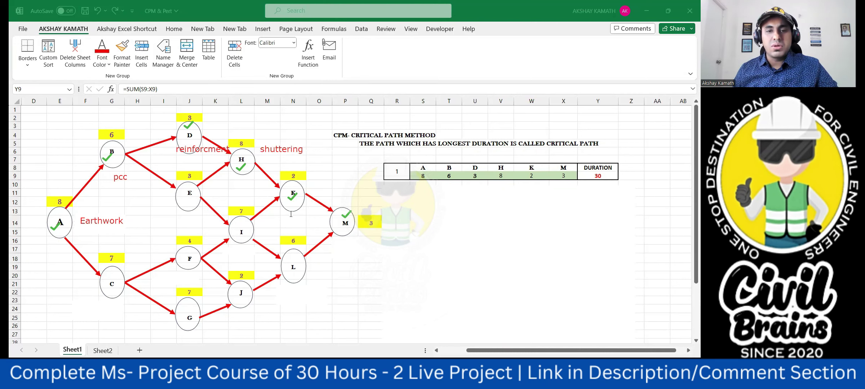
Add the red text annotations "concreting" beside node K and "Deshuttering" below node M.
{"action": "left_click", "coordinate": [311, 187]}
{"action": "type", "text": "concreting"}
{"action": "key", "text": "Escape"}
{"action": "key", "text": "Escape"}
{"action": "left_click", "coordinate": [344, 243]}
{"action": "type", "text": "Deshuttering"}
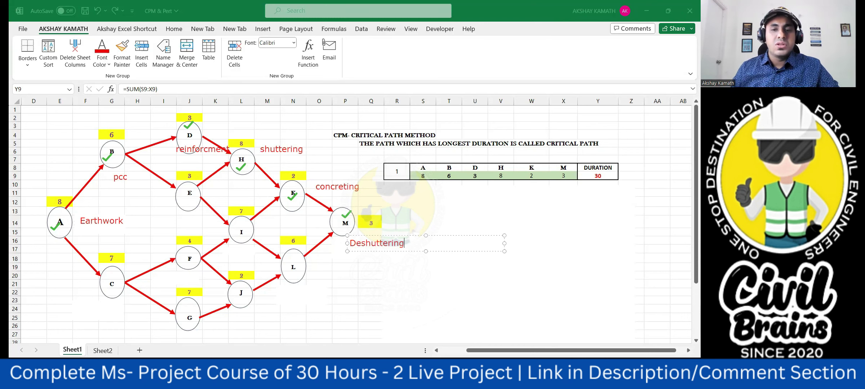
{"action": "key", "text": "Escape"}
{"action": "key", "text": "Escape"}
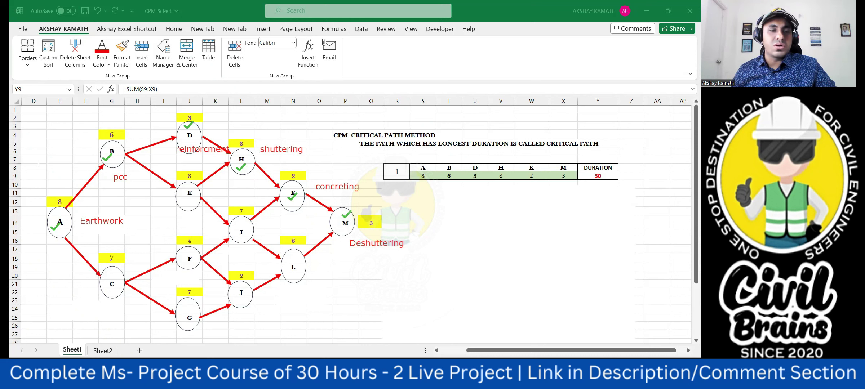
Review the annotated activity sequence from Earthwork to Deshuttering and the first path's total in the DURATION cell.
{"action": "left_click", "coordinate": [52, 228]}
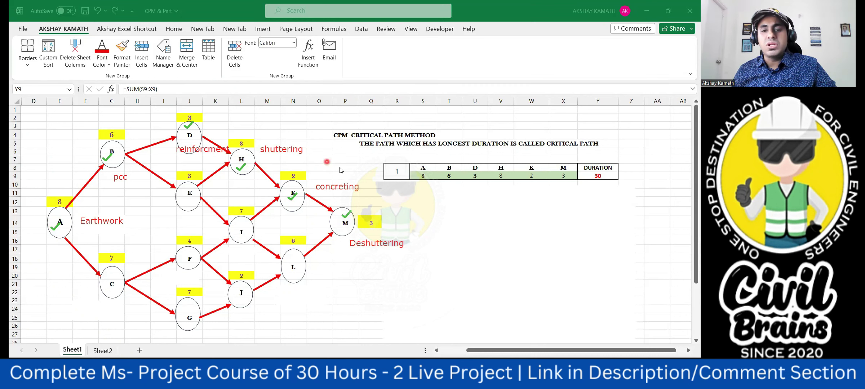
{"action": "left_click", "coordinate": [362, 238]}
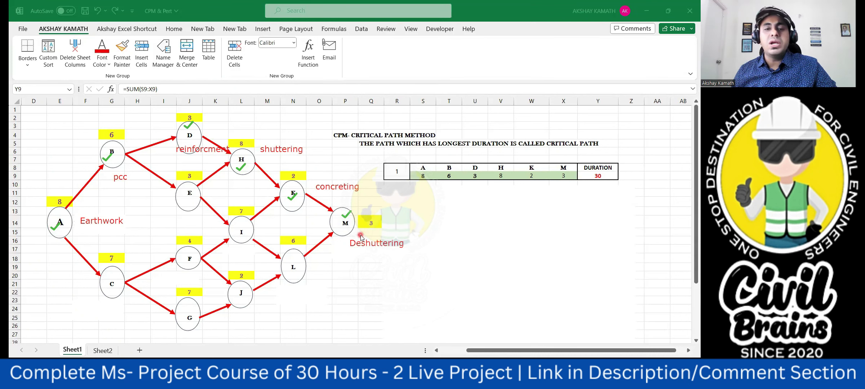
{"action": "left_click", "coordinate": [603, 177]}
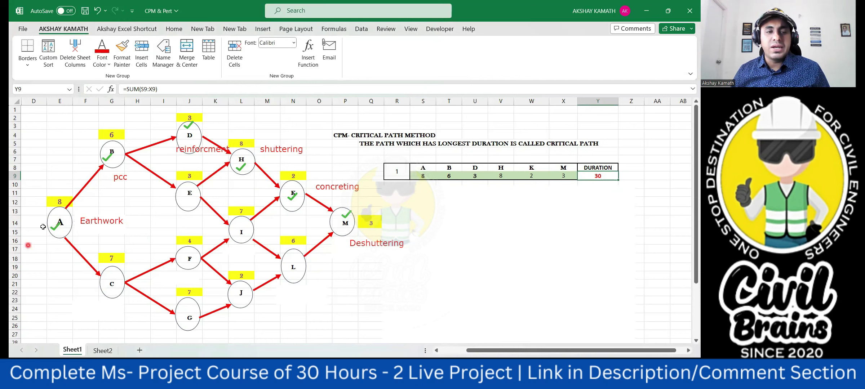
Clear all annotations and mark the second path with green check marks on nodes A, B, E, H, K and M.
{"action": "left_click", "coordinate": [20, 252]}
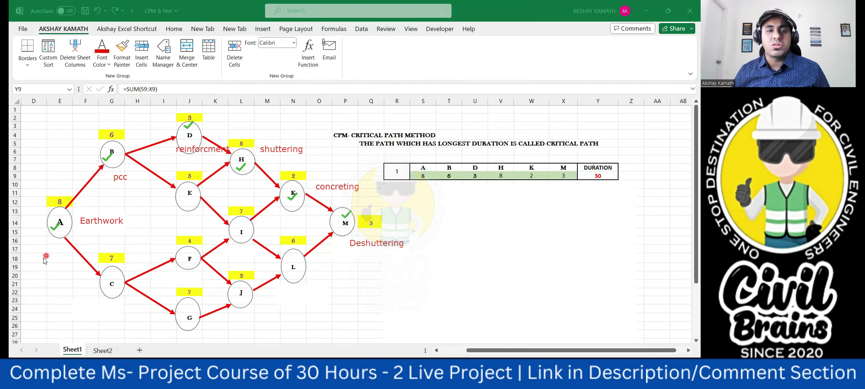
{"action": "key", "text": "e"}
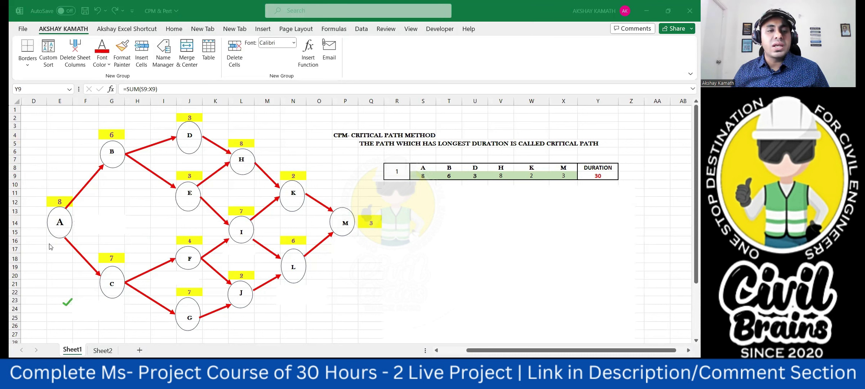
{"action": "left_click", "coordinate": [54, 218]}
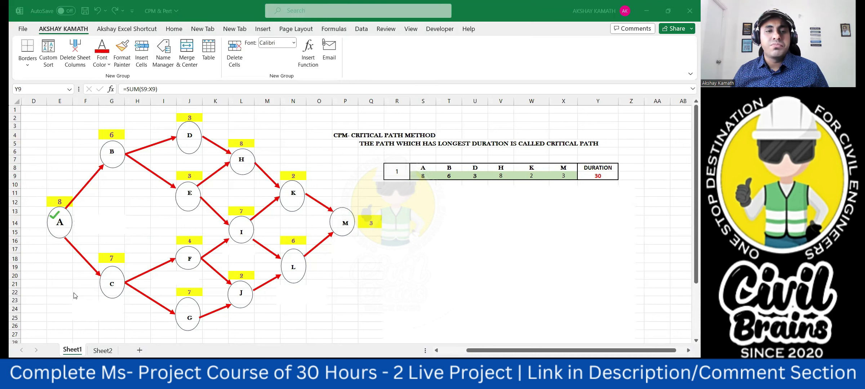
{"action": "left_click", "coordinate": [112, 160]}
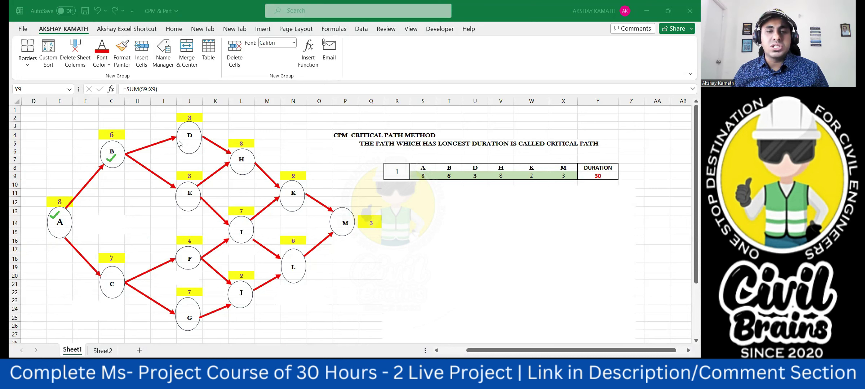
{"action": "left_click", "coordinate": [185, 202]}
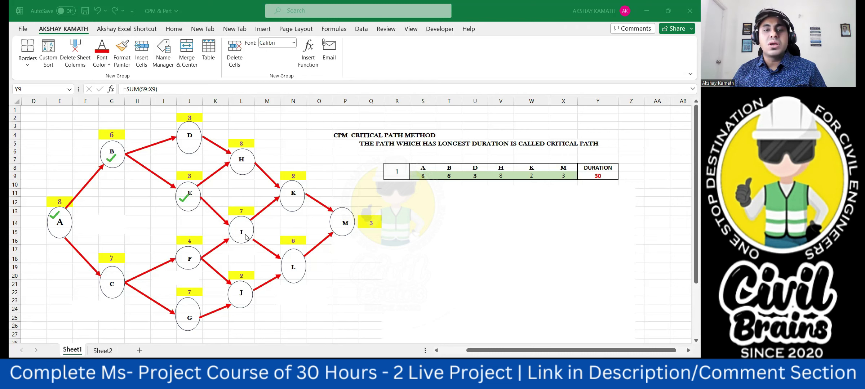
{"action": "left_click", "coordinate": [242, 168]}
{"action": "left_click", "coordinate": [295, 205]}
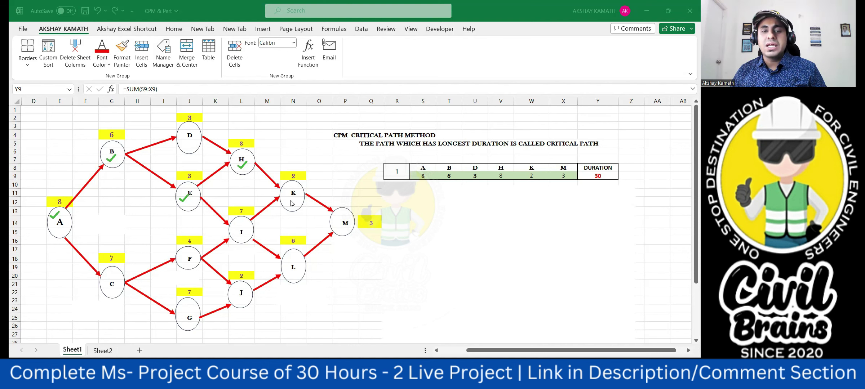
{"action": "left_click", "coordinate": [338, 220]}
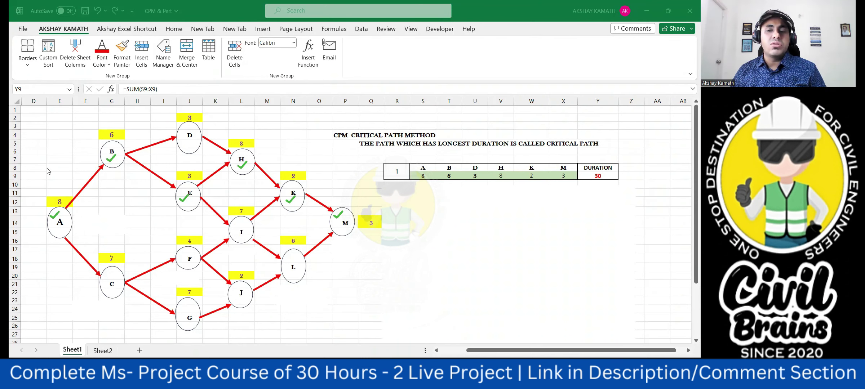
Shrink the large blank rectangle from its upper edge to uncover the complete second path table in rows 11 and 12.
{"action": "left_click", "coordinate": [467, 218]}
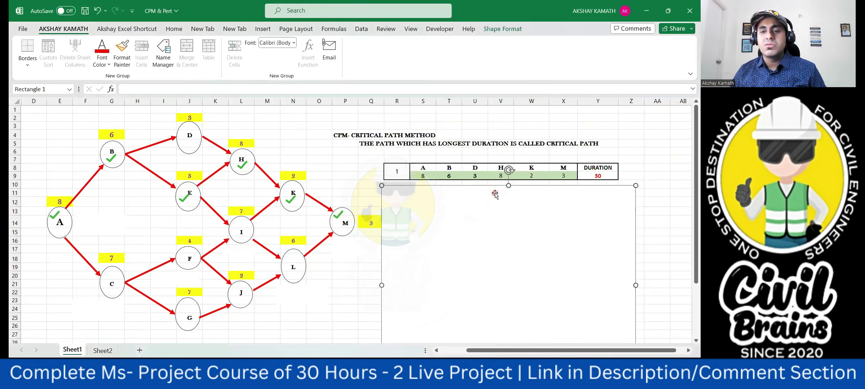
{"action": "left_click_drag", "start_coordinate": [508, 186], "coordinate": [508, 198]}
{"action": "left_click", "coordinate": [345, 125]}
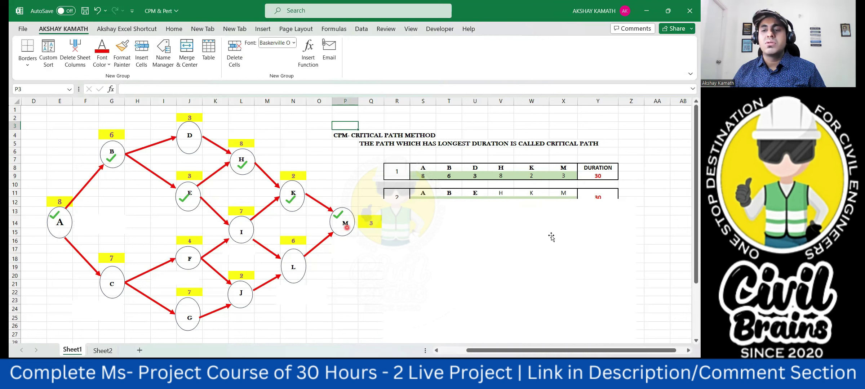
{"action": "left_click", "coordinate": [636, 200]}
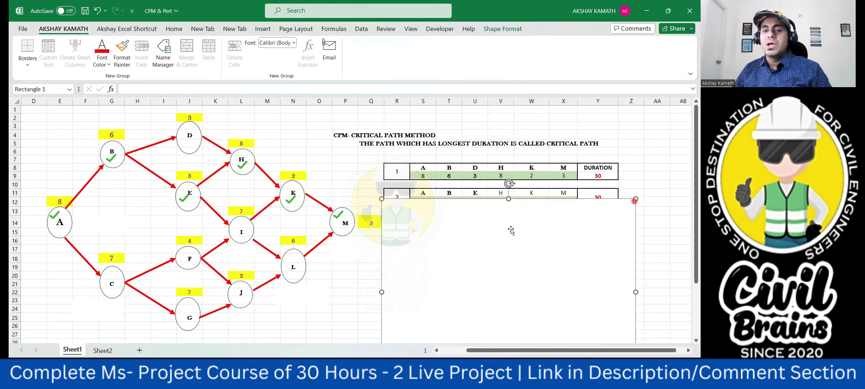
{"action": "left_click_drag", "start_coordinate": [509, 200], "coordinate": [509, 207]}
{"action": "left_click", "coordinate": [648, 212]}
Make all activity letters and durations of the second path in S11:X12 bold.
{"action": "left_click_drag", "start_coordinate": [427, 195], "coordinate": [554, 196]}
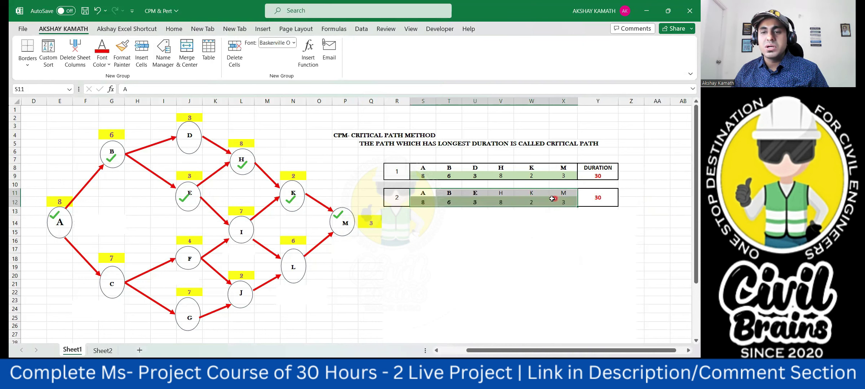
{"action": "left_click", "coordinate": [174, 29]}
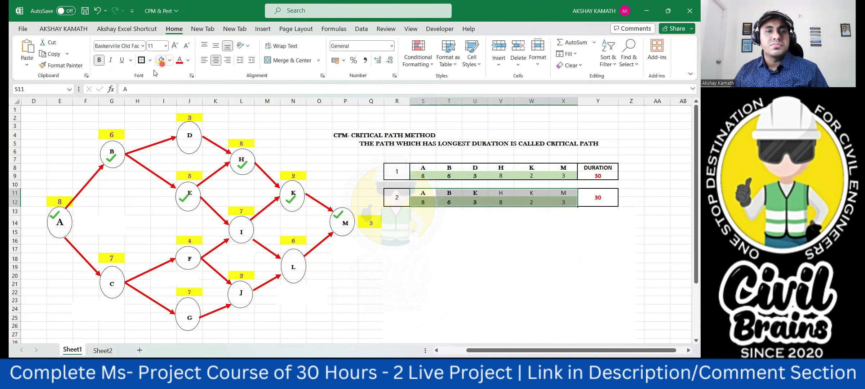
{"action": "left_click", "coordinate": [99, 60]}
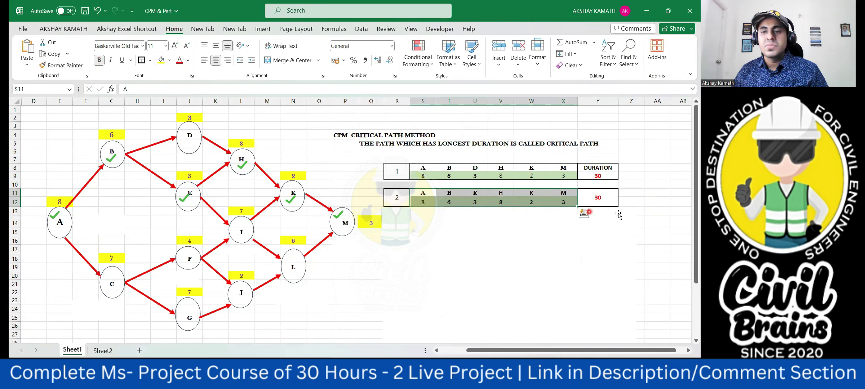
{"action": "left_click", "coordinate": [636, 208]}
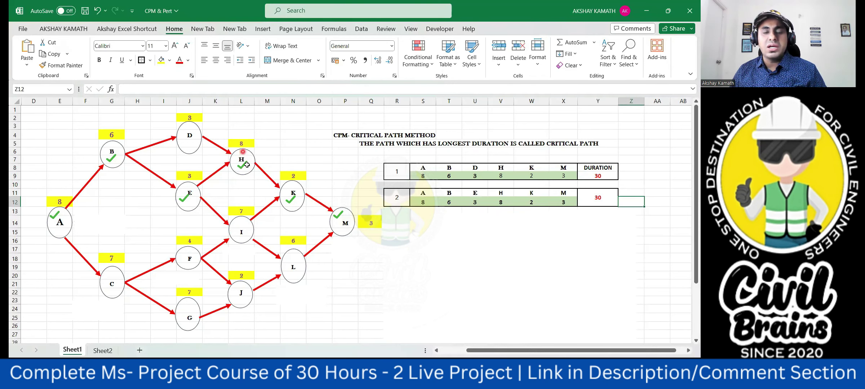
Examine the durations of activities H, K and M in row 12 of the second path table.
{"action": "left_click", "coordinate": [509, 201]}
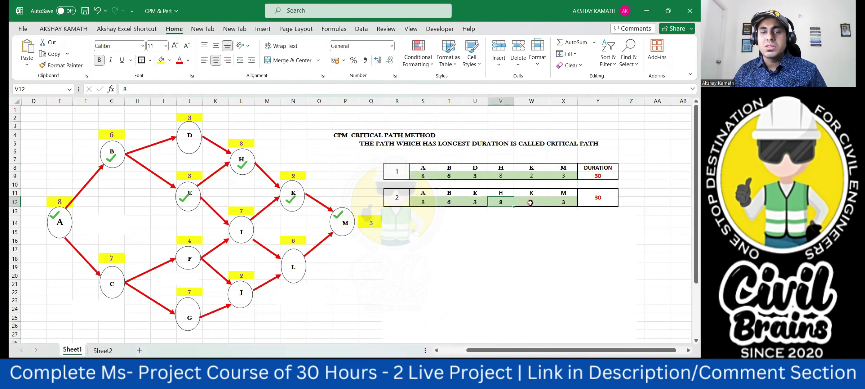
{"action": "left_click", "coordinate": [527, 203]}
{"action": "left_click", "coordinate": [565, 202]}
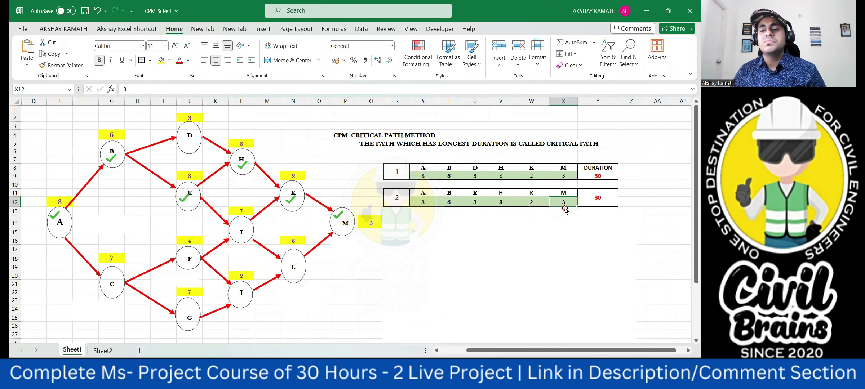
Clear the second path's check marks and mark nodes A, B, E and I with green check marks.
{"action": "left_click", "coordinate": [507, 238]}
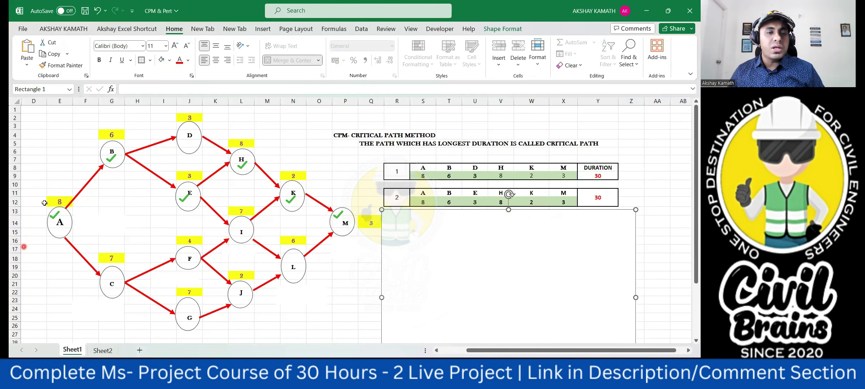
{"action": "key", "text": "e"}
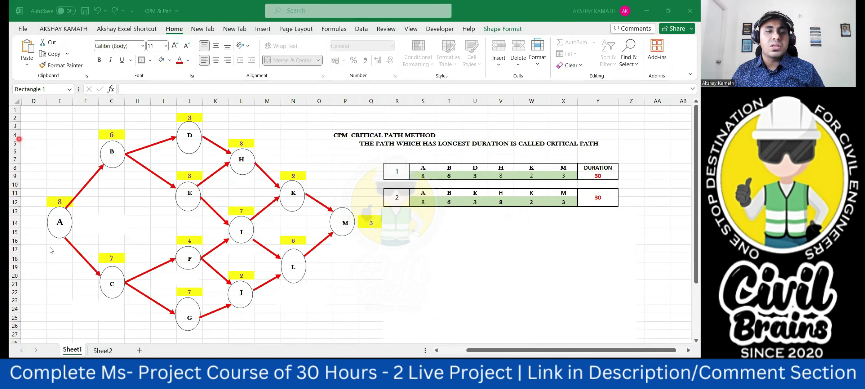
{"action": "left_click_drag", "start_coordinate": [58, 215], "coordinate": [66, 212]}
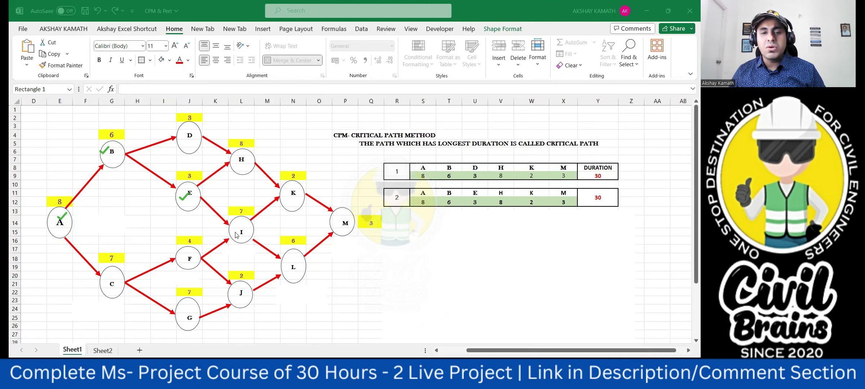
{"action": "left_click_drag", "start_coordinate": [233, 224], "coordinate": [242, 222]}
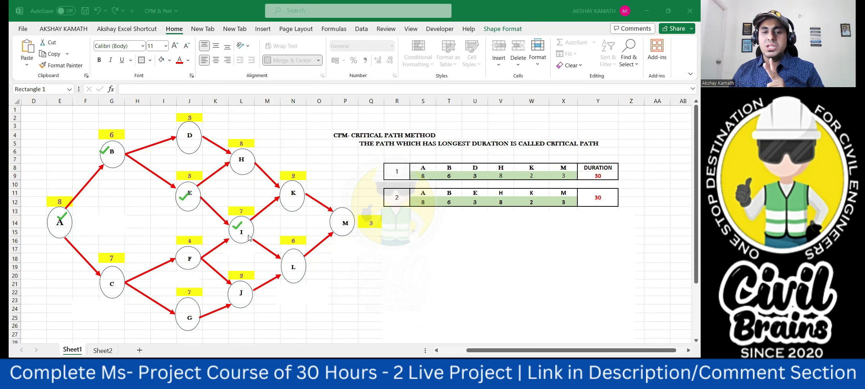
{"action": "left_click_drag", "start_coordinate": [288, 256], "coordinate": [296, 253]}
{"action": "left_click_drag", "start_coordinate": [338, 215], "coordinate": [346, 212]}
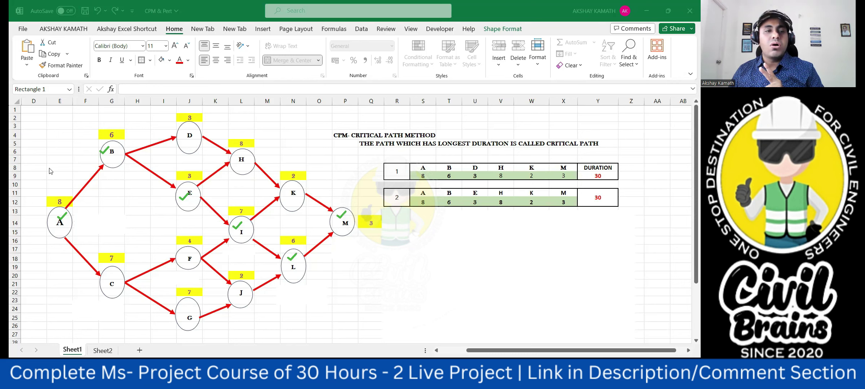
{"action": "key", "text": "ctrl+z"}
{"action": "key", "text": "ctrl+z"}
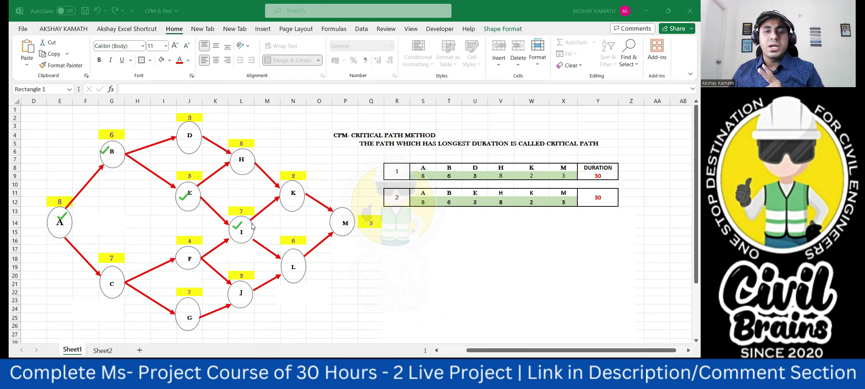
Mark nodes K and M with green check marks to complete the third path.
{"action": "left_click_drag", "start_coordinate": [287, 186], "coordinate": [296, 182]}
{"action": "left_click_drag", "start_coordinate": [337, 216], "coordinate": [346, 211]}
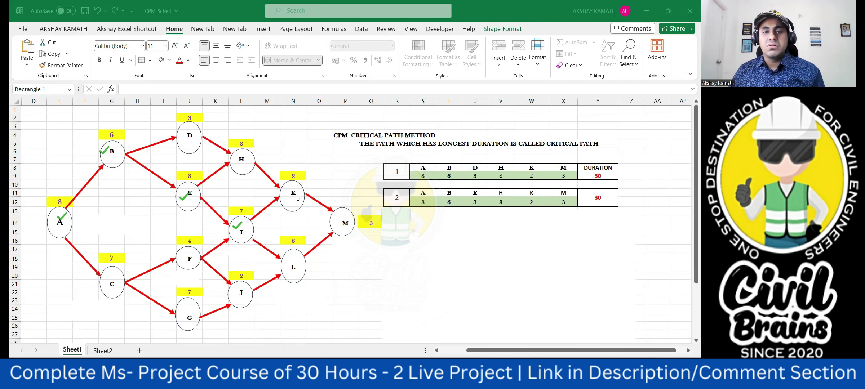
{"action": "left_click_drag", "start_coordinate": [286, 187], "coordinate": [296, 183]}
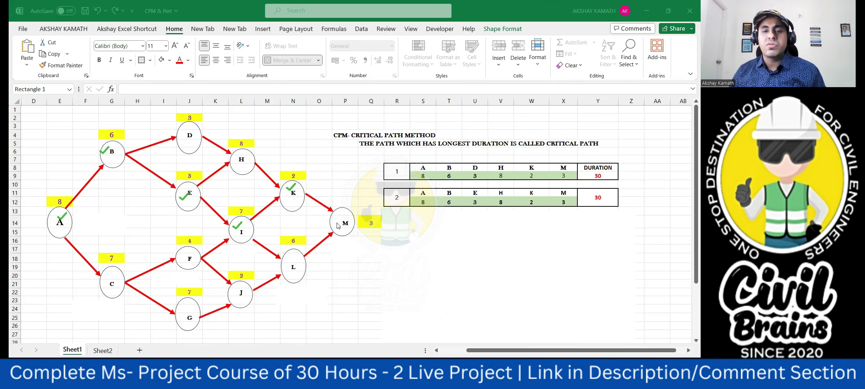
{"action": "left_click_drag", "start_coordinate": [339, 215], "coordinate": [349, 212]}
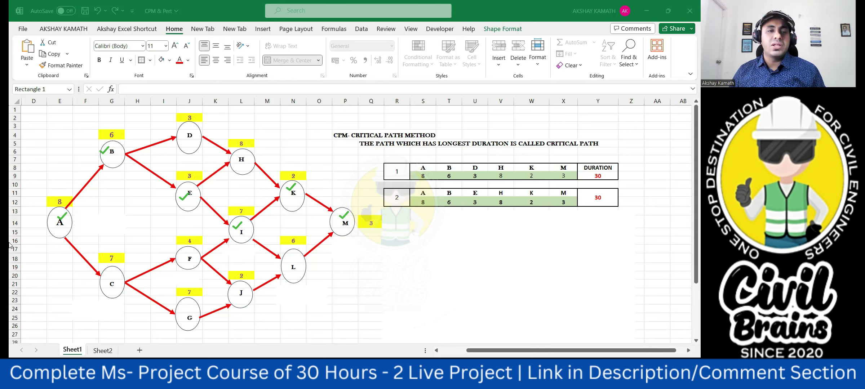
Shrink the large blank rectangle from its upper edge to uncover the complete third path table in rows 14 and 15.
{"action": "left_click_drag", "start_coordinate": [506, 213], "coordinate": [505, 250]}
{"action": "left_click", "coordinate": [631, 203]}
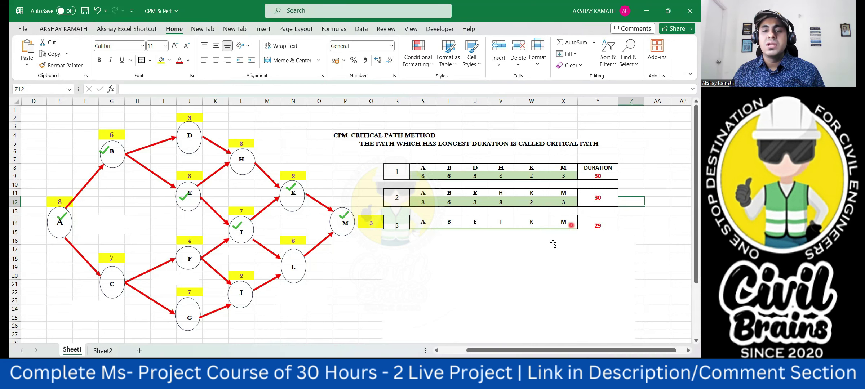
{"action": "left_click_drag", "start_coordinate": [426, 234], "coordinate": [507, 242]}
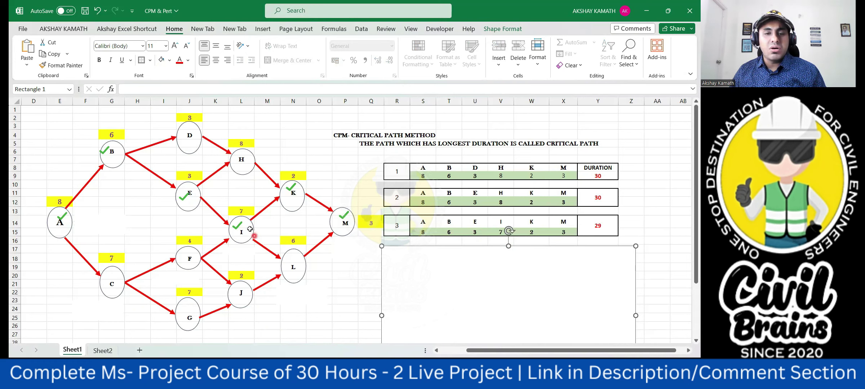
{"action": "left_click", "coordinate": [652, 249]}
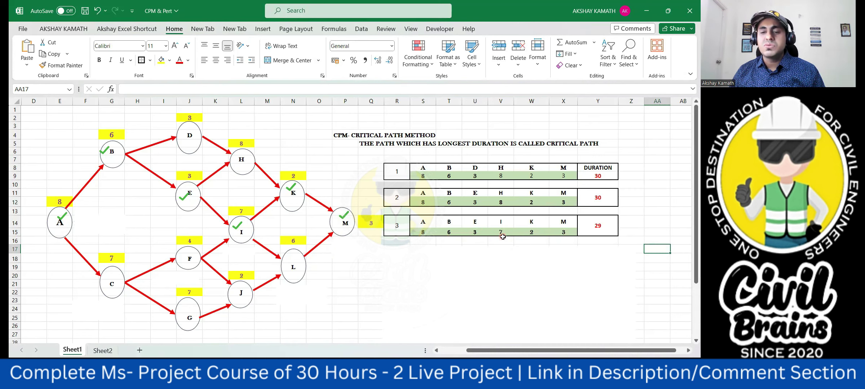
Clear the third path's check marks and mark nodes A, B, E, I, L and M with green check marks.
{"action": "left_click", "coordinate": [595, 226]}
{"action": "scroll", "coordinate": [469, 266], "scroll_direction": "down", "scroll_amount": 1}
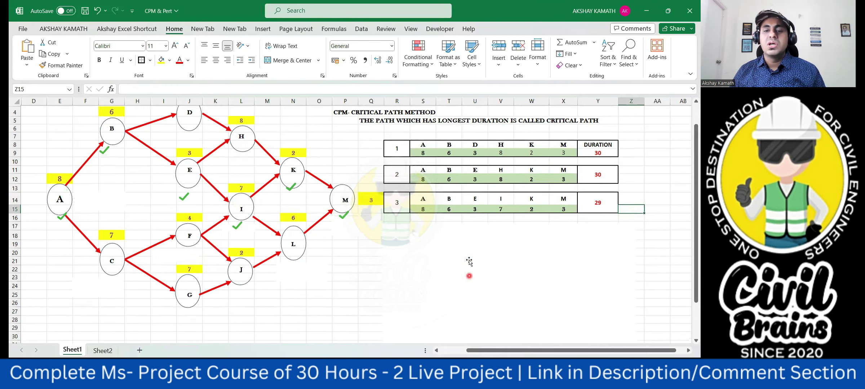
{"action": "left_click", "coordinate": [485, 236]}
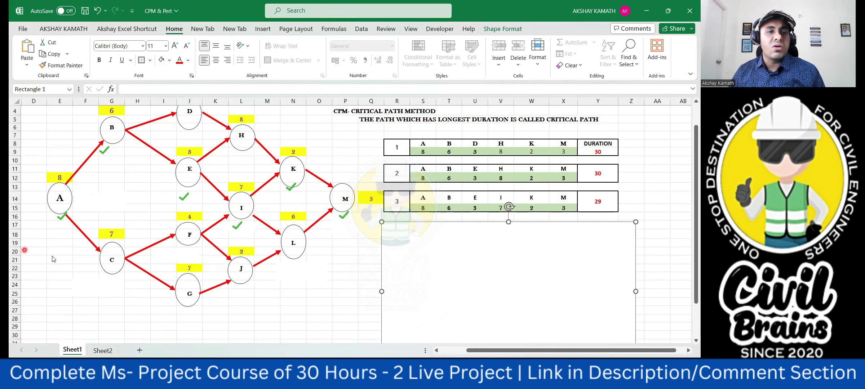
{"action": "key", "text": "Escape"}
{"action": "left_click_drag", "start_coordinate": [59, 190], "coordinate": [68, 185]}
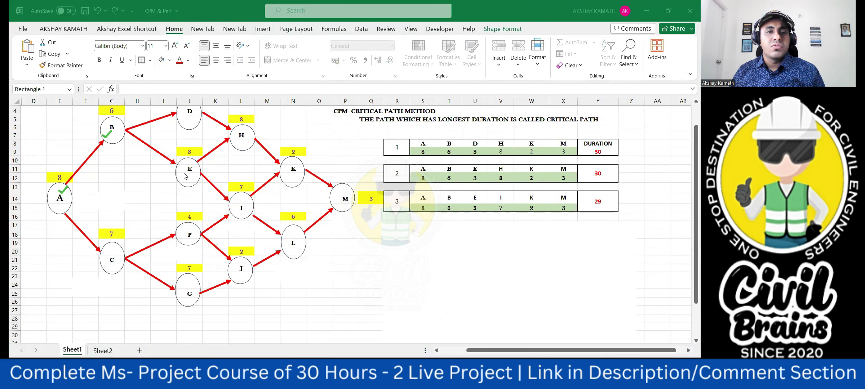
{"action": "left_click_drag", "start_coordinate": [179, 174], "coordinate": [190, 168]}
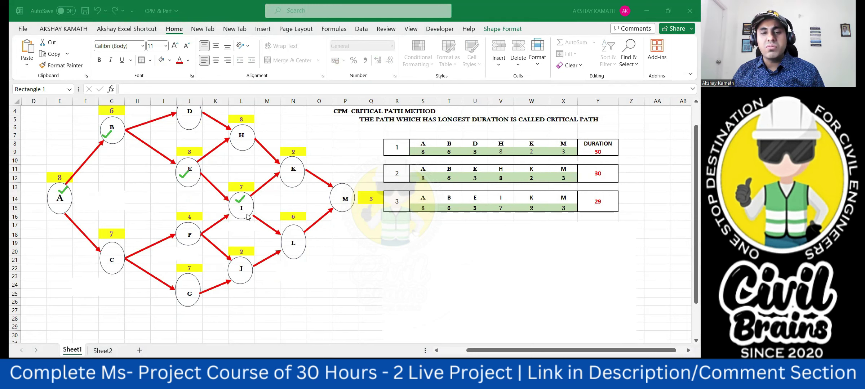
{"action": "left_click_drag", "start_coordinate": [290, 252], "coordinate": [299, 248]}
{"action": "left_click_drag", "start_coordinate": [333, 194], "coordinate": [342, 191]}
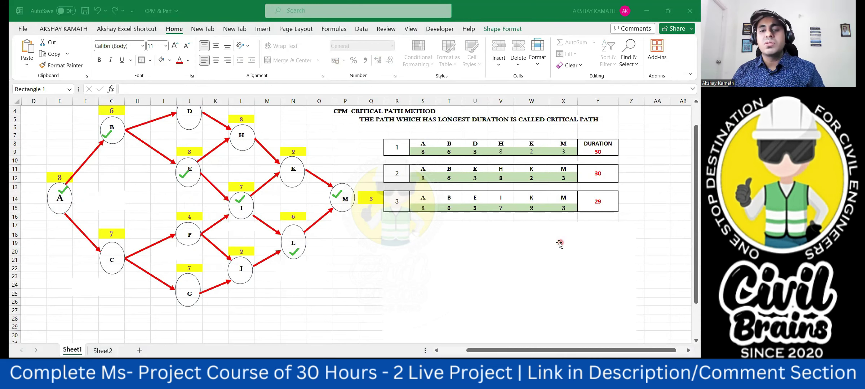
Shrink the blank rectangle from its upper edge to uncover the fourth path table in rows 18 and 19.
{"action": "key", "text": "Escape"}
{"action": "left_click_drag", "start_coordinate": [507, 222], "coordinate": [511, 253]}
{"action": "left_click", "coordinate": [647, 225]}
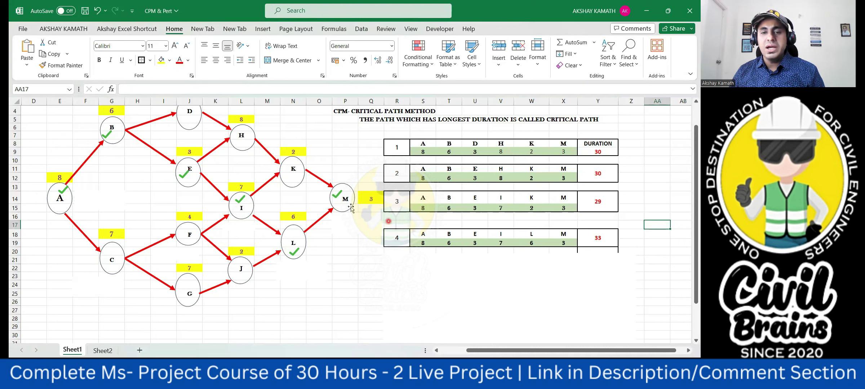
Examine the durations of activities E, I, L and M in row 19 of the fourth path table.
{"action": "left_click", "coordinate": [476, 245]}
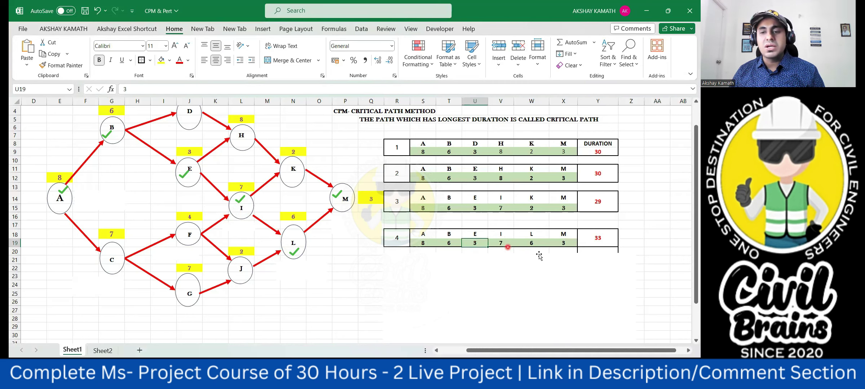
{"action": "left_click", "coordinate": [499, 245]}
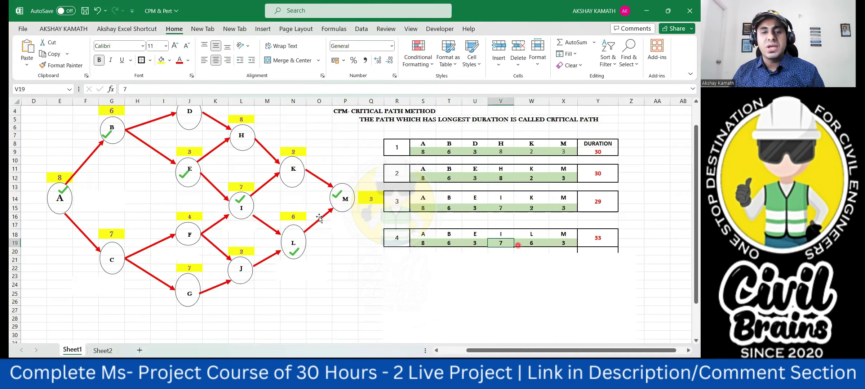
{"action": "left_click", "coordinate": [543, 245]}
{"action": "left_click", "coordinate": [567, 244]}
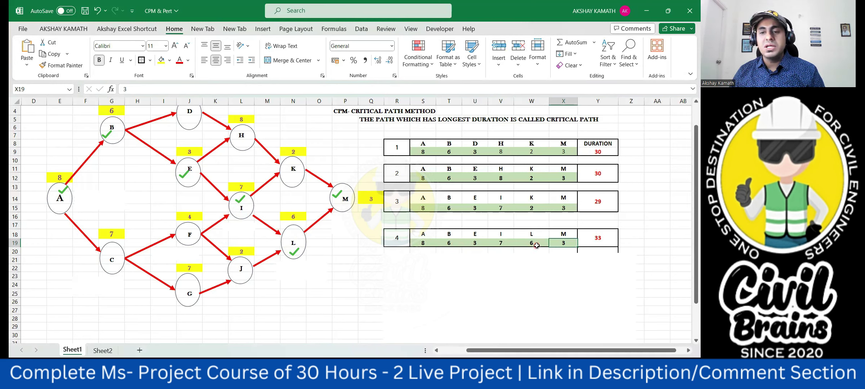
{"action": "left_click", "coordinate": [646, 243]}
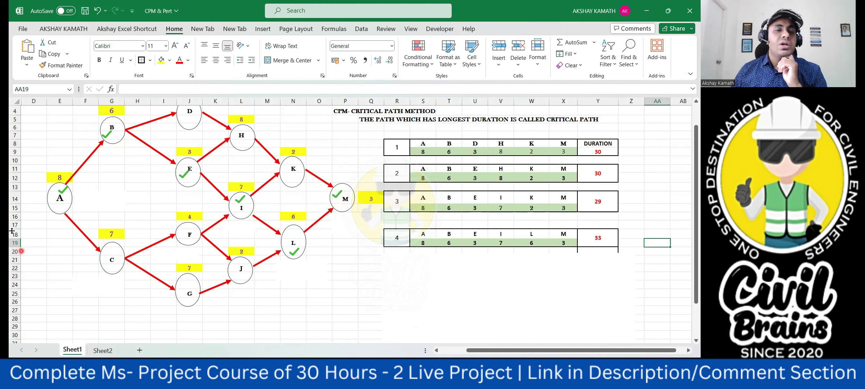
Clear the fourth path's check marks and mark nodes A, C, F, I, K and M with green check marks.
{"action": "key", "text": "e"}
{"action": "left_click", "coordinate": [96, 213]}
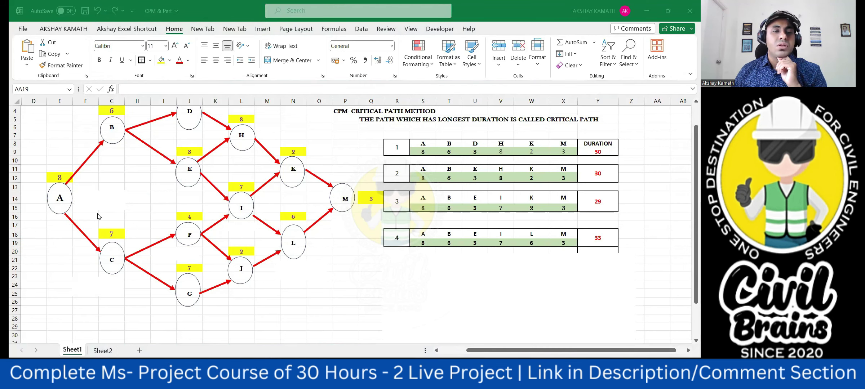
{"action": "left_click", "coordinate": [52, 197]}
{"action": "left_click", "coordinate": [111, 136]}
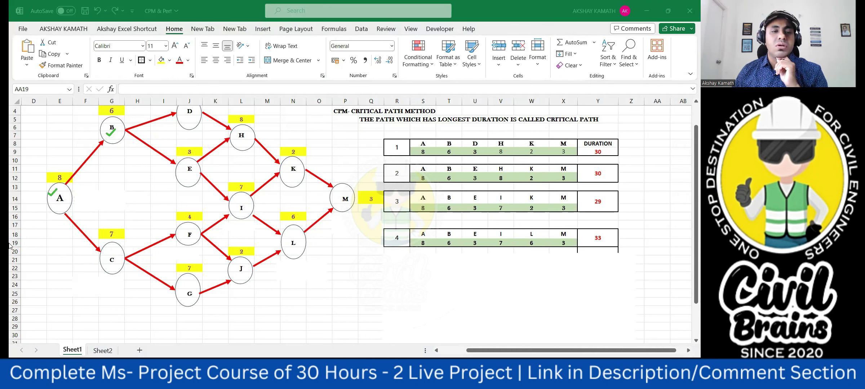
{"action": "left_click", "coordinate": [56, 194]}
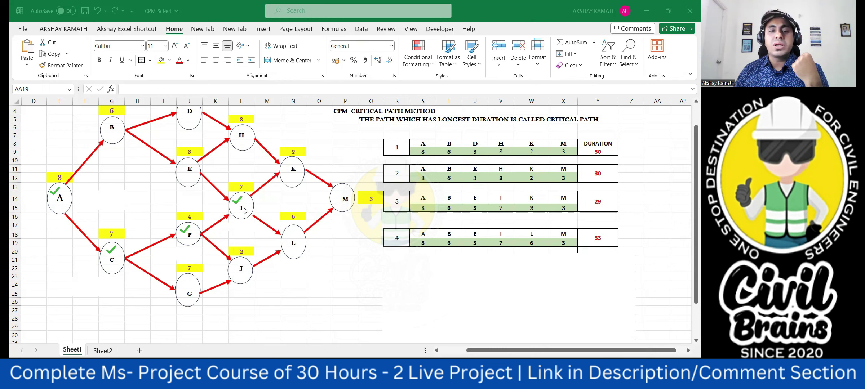
{"action": "left_click", "coordinate": [291, 164]}
{"action": "left_click", "coordinate": [339, 189]}
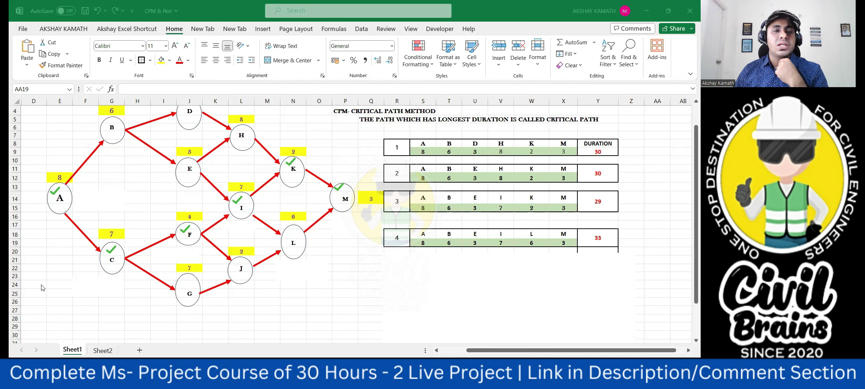
Shrink the blank rectangle to uncover the fifth path table in rows 22 and 23, and select its total duration.
{"action": "key", "text": "ctrl+v"}
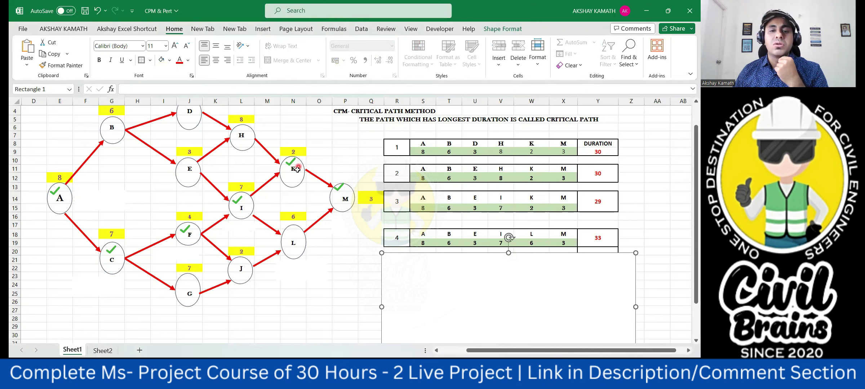
{"action": "left_click_drag", "start_coordinate": [508, 253], "coordinate": [509, 287]}
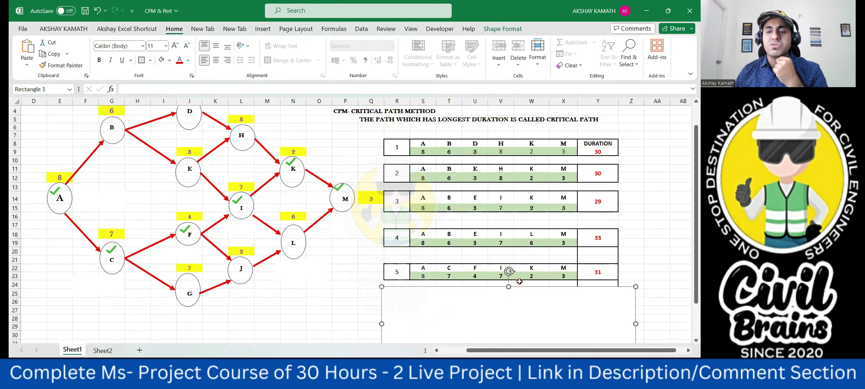
{"action": "left_click", "coordinate": [658, 251]}
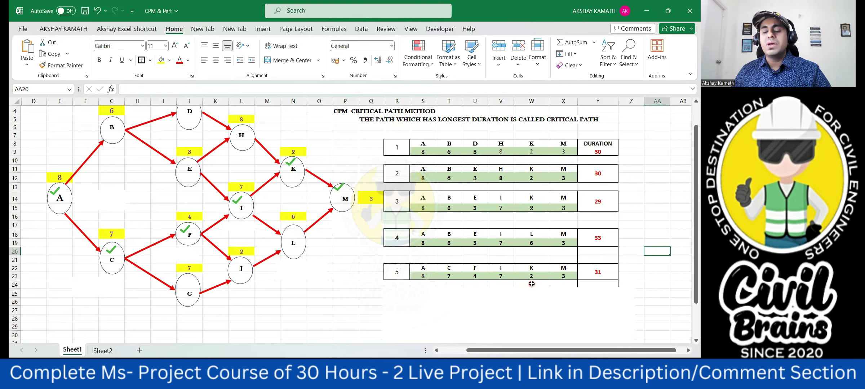
{"action": "left_click", "coordinate": [599, 276]}
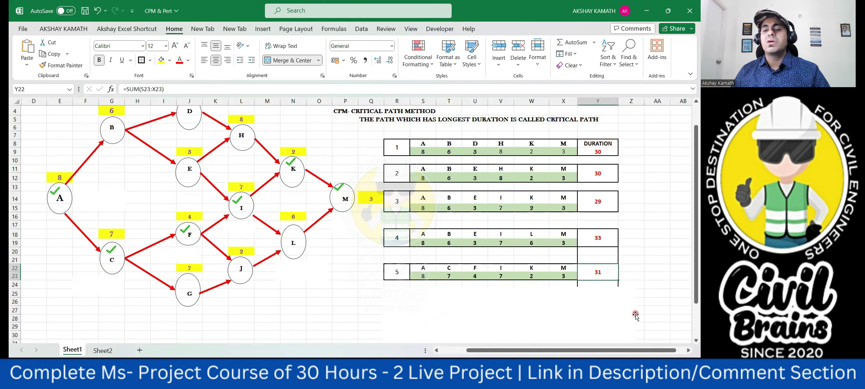
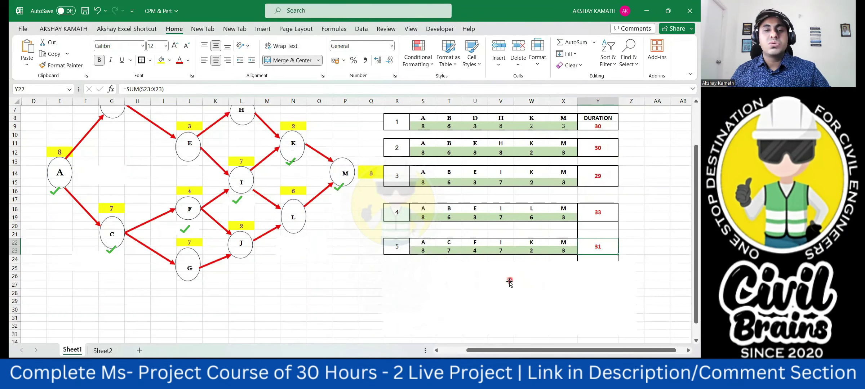
Lower the blank rectangle's upper edge slightly, just to the start of row 25.
{"action": "scroll", "coordinate": [509, 284], "scroll_direction": "up", "scroll_amount": 1}
{"action": "left_click", "coordinate": [509, 284]}
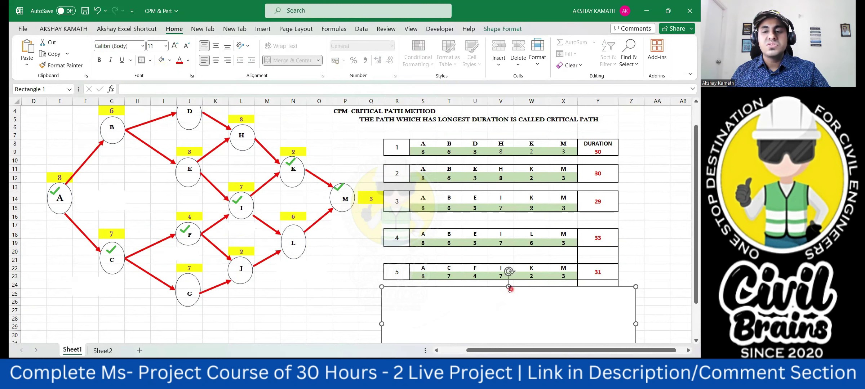
{"action": "left_click_drag", "start_coordinate": [506, 307], "coordinate": [508, 292]}
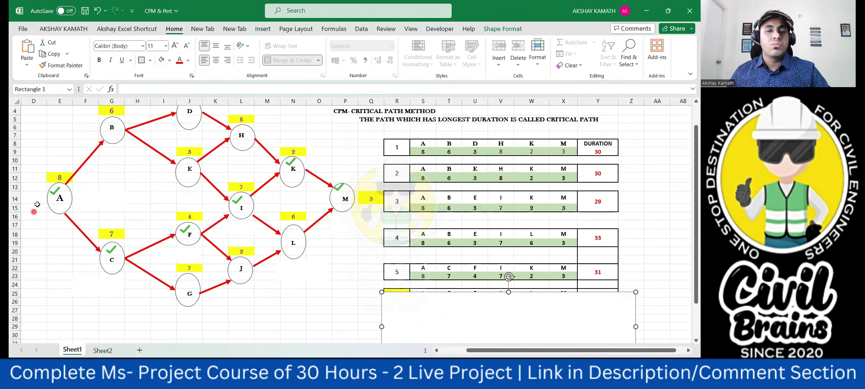
Remove the check marks from K and M and complete the sixth path with check marks on L and M.
{"action": "key", "text": "ctrl+z"}
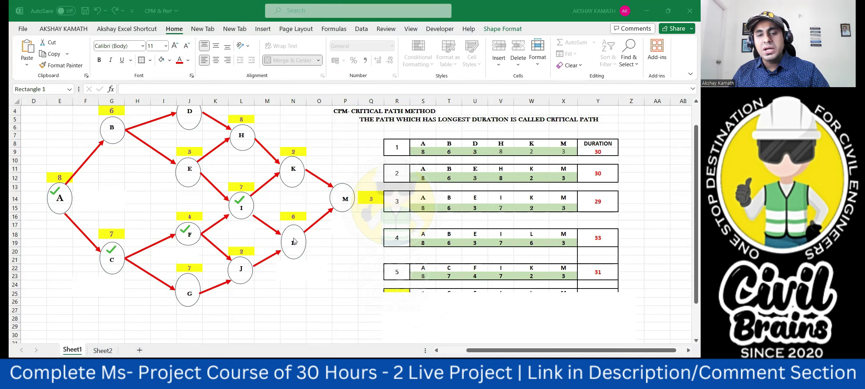
{"action": "left_click", "coordinate": [340, 195]}
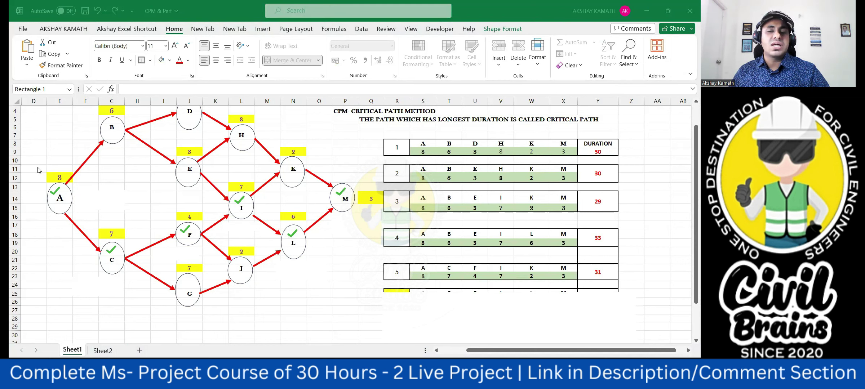
Shrink the blank rectangle further to uncover the complete sixth path table in rows 25 and 26.
{"action": "left_click", "coordinate": [545, 318]}
{"action": "left_click_drag", "start_coordinate": [507, 300], "coordinate": [508, 312]}
{"action": "left_click", "coordinate": [648, 285]}
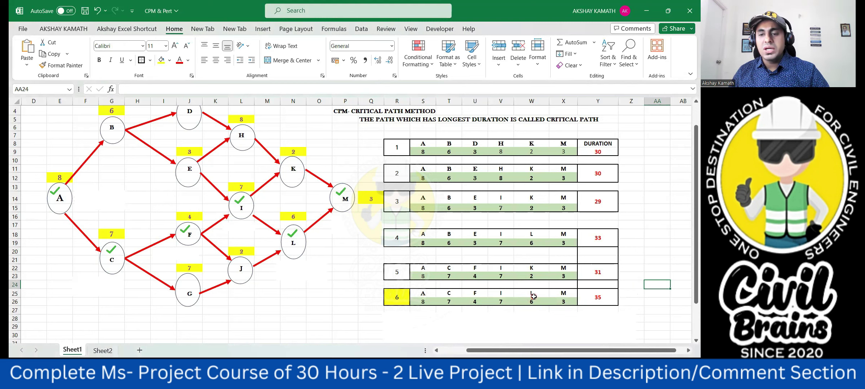
Examine activity L and the total duration formula in the sixth path table.
{"action": "left_click", "coordinate": [532, 296]}
{"action": "left_click", "coordinate": [634, 296]}
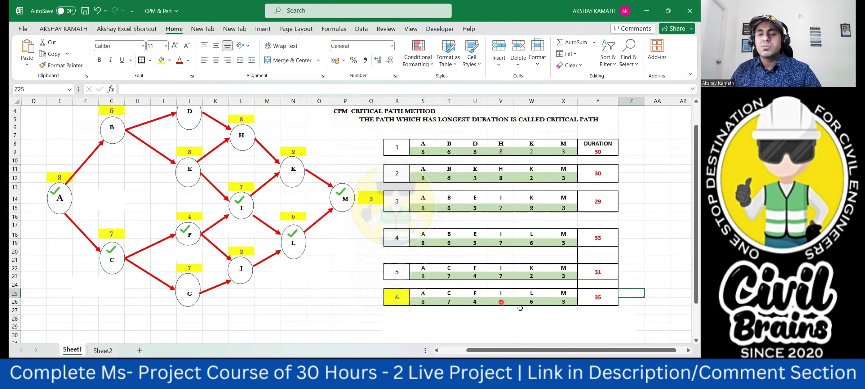
{"action": "left_click", "coordinate": [607, 299]}
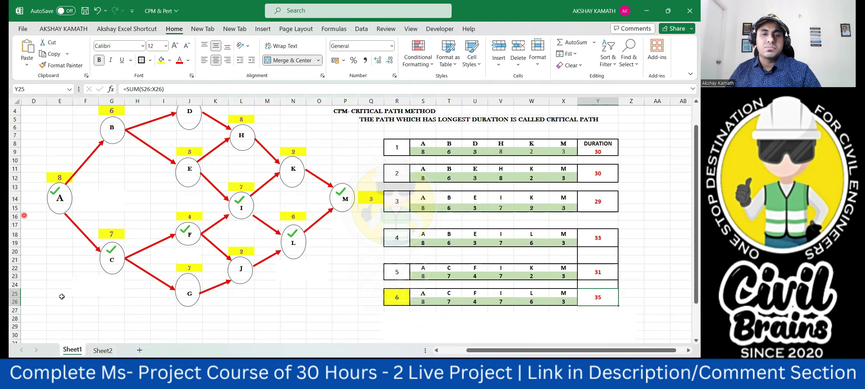
Lower the blank rectangle's upper edge slightly further below the sixth path table.
{"action": "left_click", "coordinate": [485, 314]}
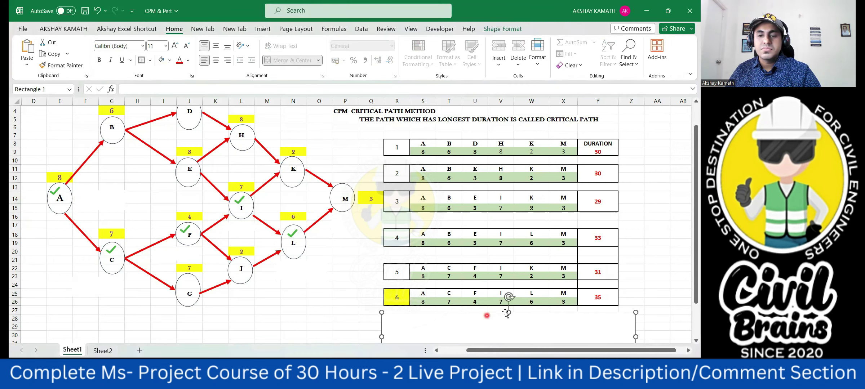
{"action": "mouse_move", "coordinate": [506, 313]}
{"action": "left_mouse_down"}
{"action": "mouse_move", "coordinate": [501, 335]}
{"action": "mouse_move", "coordinate": [508, 315]}
{"action": "left_mouse_up"}
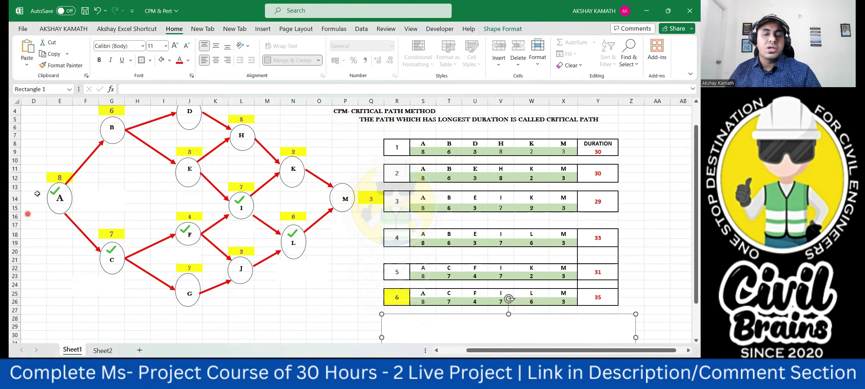
Remove the check marks from F, I and L and trace the seventh path with check marks on F, J, L and M.
{"action": "key", "text": "ctrl+z"}
{"action": "key", "text": "ctrl+z"}
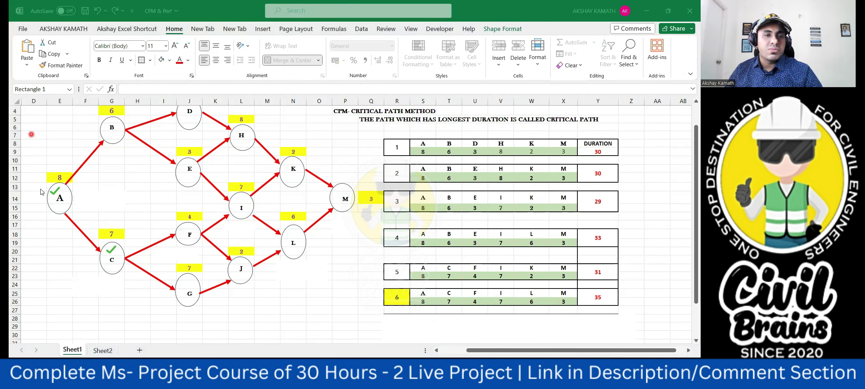
{"action": "left_click_drag", "start_coordinate": [179, 227], "coordinate": [188, 223]}
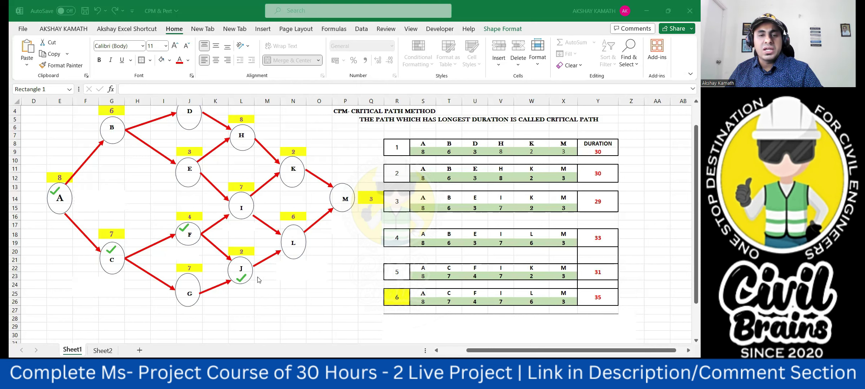
{"action": "key", "text": "ctrl+v"}
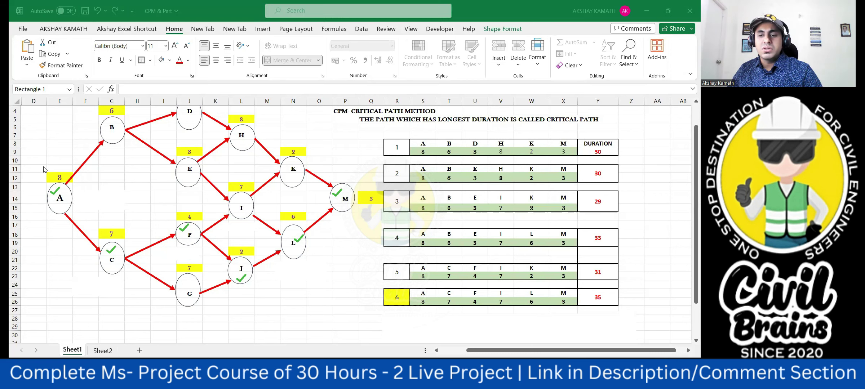
Shrink the blank rectangle to uncover the seventh path table in rows 28 and 29.
{"action": "left_click_drag", "start_coordinate": [511, 313], "coordinate": [508, 335]}
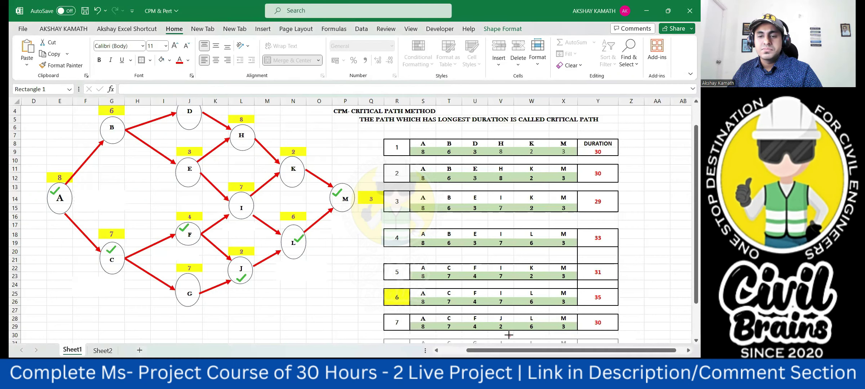
{"action": "left_click", "coordinate": [657, 284]}
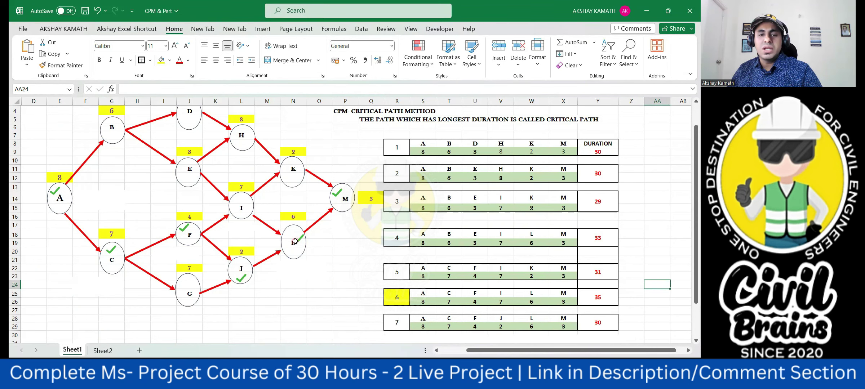
Examine the durations of activities L and J in the seventh path table.
{"action": "left_click", "coordinate": [536, 328]}
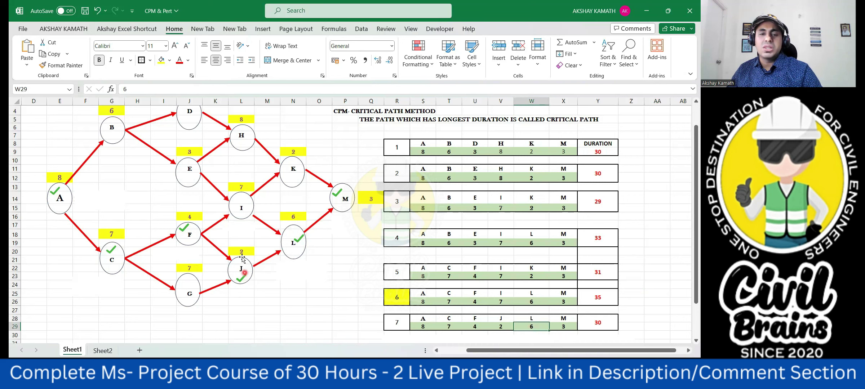
{"action": "left_click", "coordinate": [507, 326]}
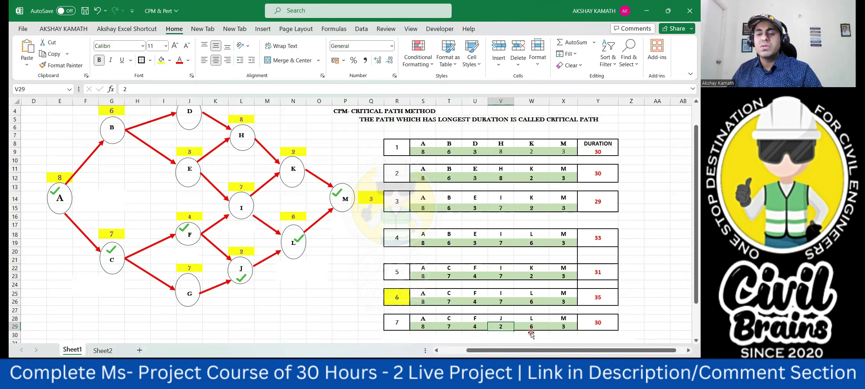
{"action": "left_click", "coordinate": [654, 320]}
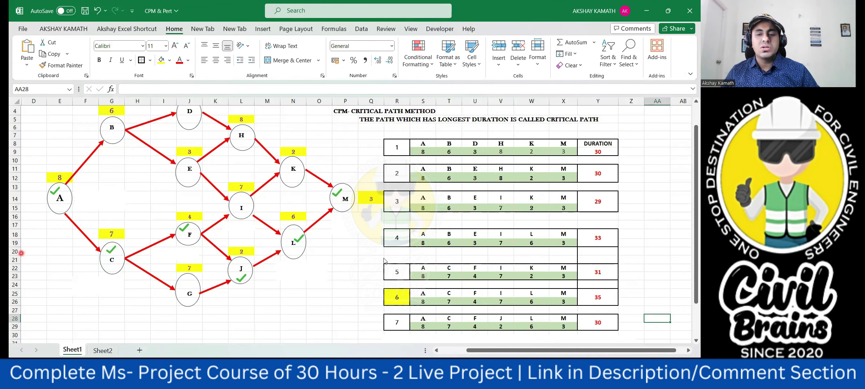
Clear the seventh path's check marks and trace the eighth path with check marks on A, C, G, J, L and M.
{"action": "scroll", "coordinate": [489, 251], "scroll_direction": "down", "scroll_amount": 1}
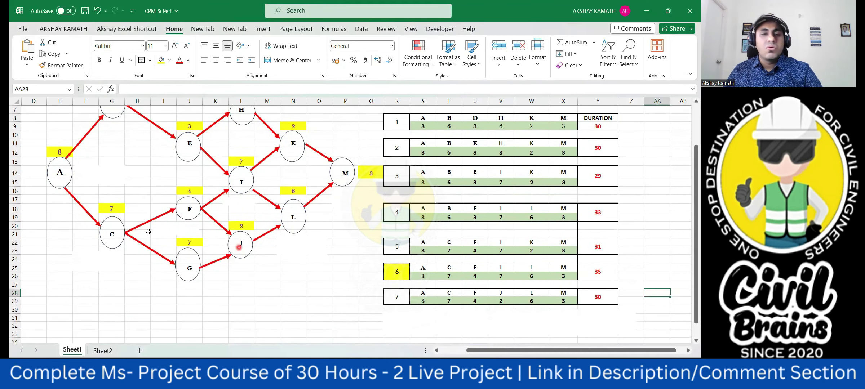
{"action": "scroll", "coordinate": [64, 180], "scroll_direction": "up", "scroll_amount": 1}
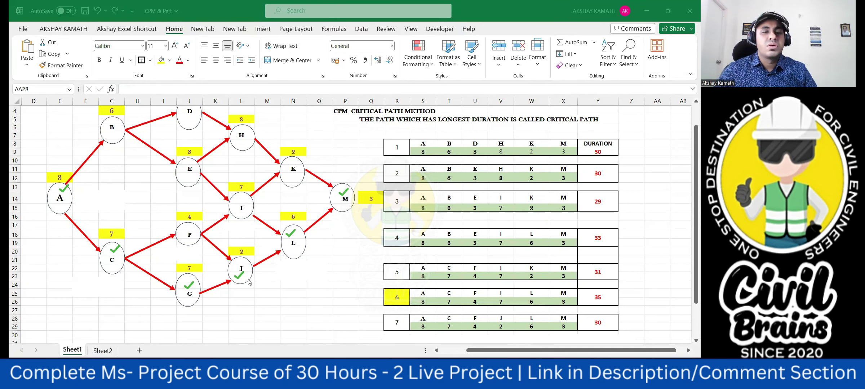
{"action": "scroll", "coordinate": [435, 294], "scroll_direction": "down", "scroll_amount": 1}
{"action": "scroll", "coordinate": [435, 294], "scroll_direction": "up", "scroll_amount": 1}
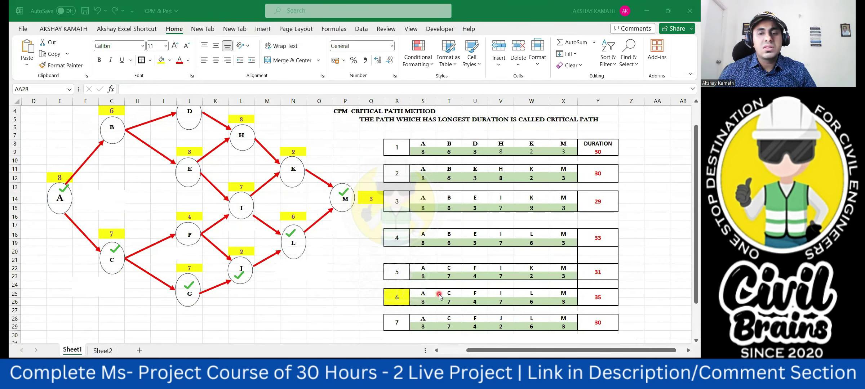
Shrink the blank rectangle further to uncover the eighth path table in rows 31 and 32.
{"action": "left_click", "coordinate": [468, 335]}
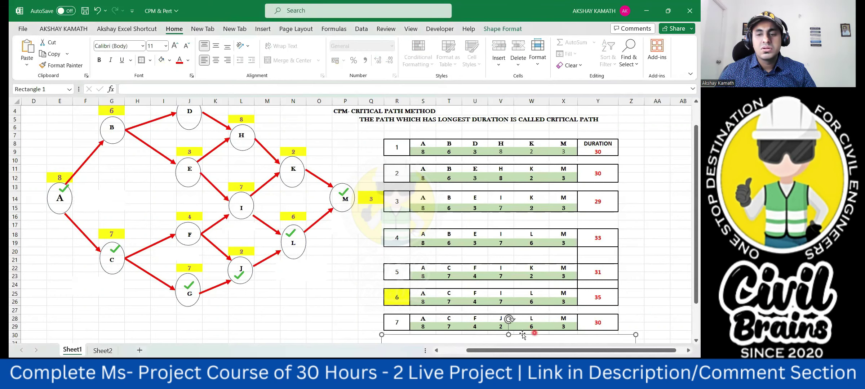
{"action": "left_click_drag", "start_coordinate": [509, 335], "coordinate": [512, 280]}
{"action": "scroll", "coordinate": [510, 301], "scroll_direction": "up", "scroll_amount": 2}
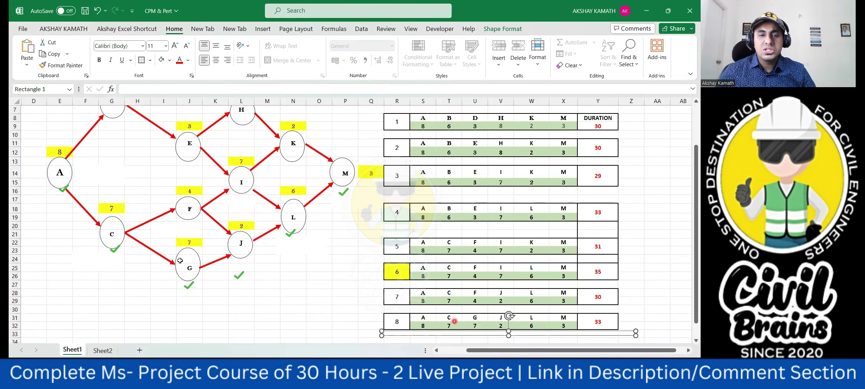
{"action": "left_click", "coordinate": [271, 307]}
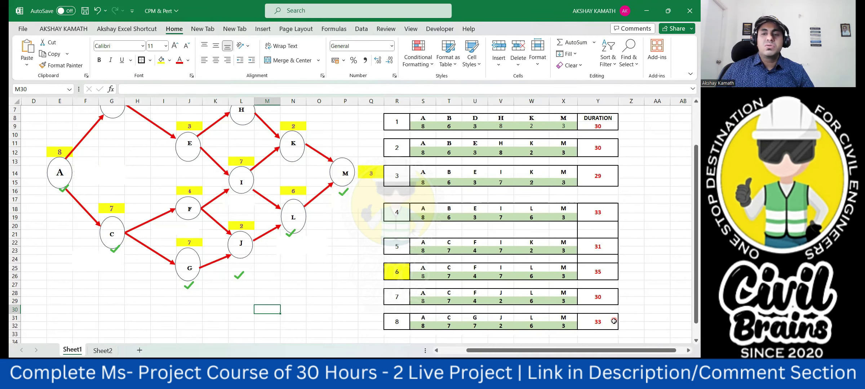
Clear the eighth path's check marks from the network diagram and review the duration tables of all the paths.
{"action": "scroll", "coordinate": [614, 321], "scroll_direction": "up", "scroll_amount": 1}
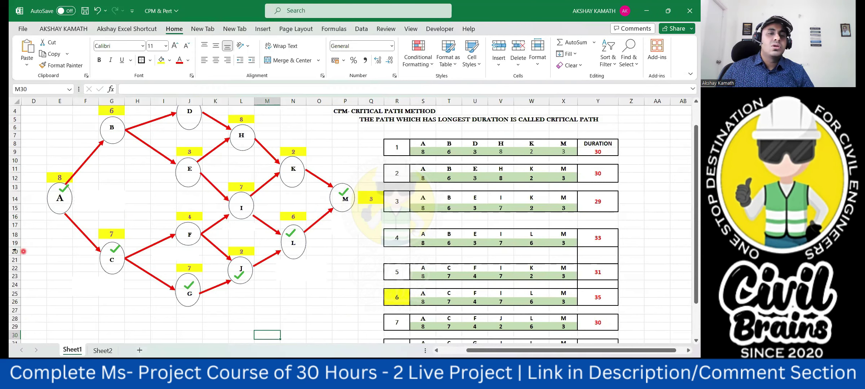
{"action": "key", "text": "Escape"}
{"action": "scroll", "coordinate": [450, 270], "scroll_direction": "down", "scroll_amount": 1}
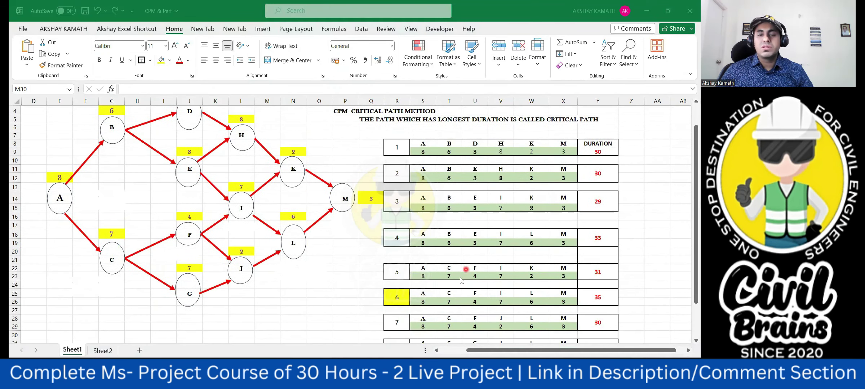
{"action": "scroll", "coordinate": [465, 284], "scroll_direction": "down", "scroll_amount": 1}
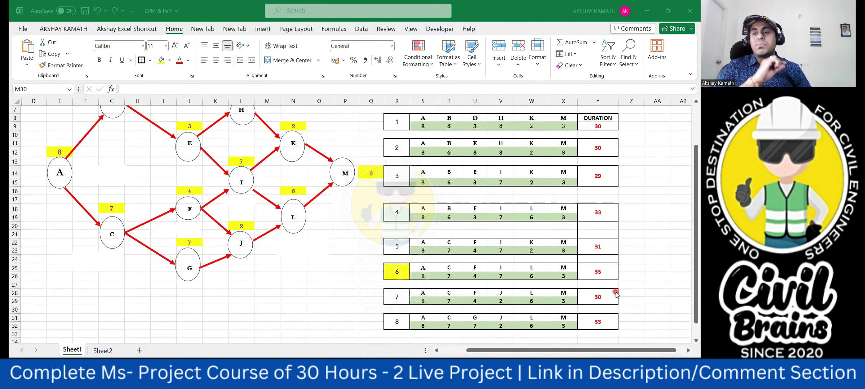
Examine the total duration of the sixth path as the longest of all paths and select its cell Y25.
{"action": "left_click", "coordinate": [600, 275]}
{"action": "left_click", "coordinate": [637, 284]}
{"action": "scroll", "coordinate": [617, 305], "scroll_direction": "up", "scroll_amount": 1}
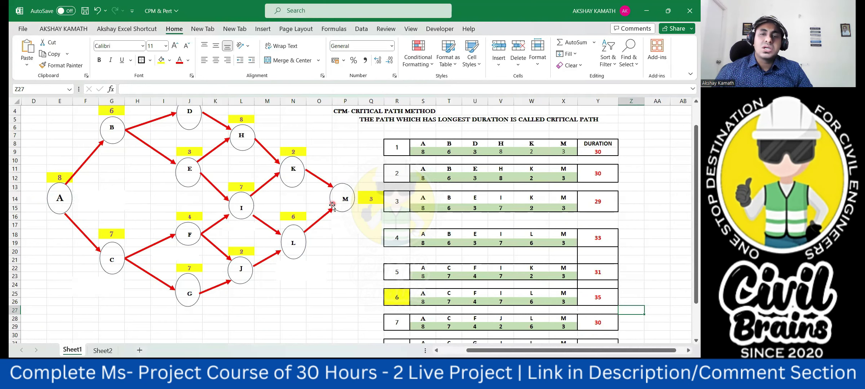
{"action": "left_click", "coordinate": [605, 298]}
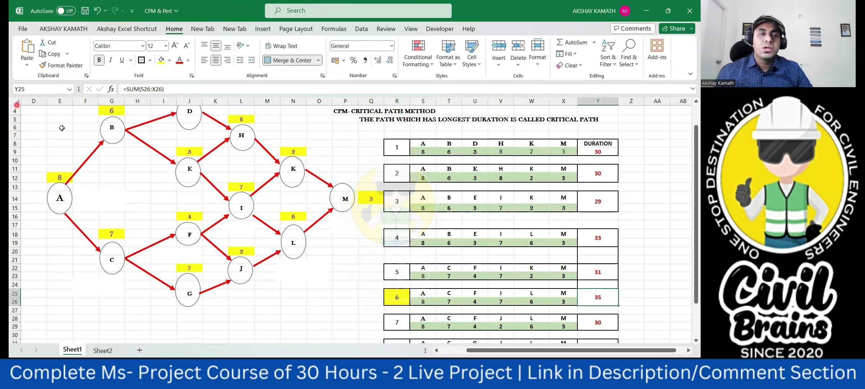
Trace the critical path on the network diagram with check marks on A, C, F, I, L and M.
{"action": "left_click", "coordinate": [37, 135]}
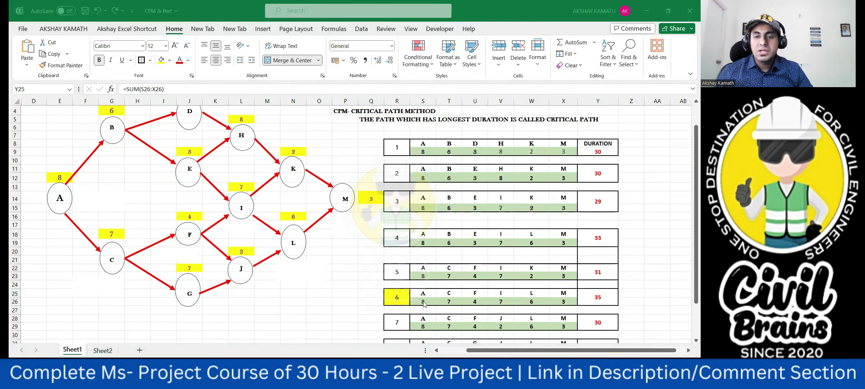
{"action": "left_click", "coordinate": [57, 194]}
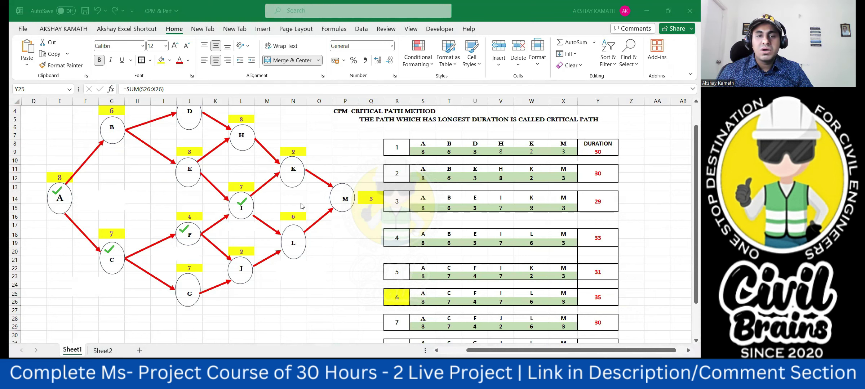
{"action": "left_click", "coordinate": [336, 199]}
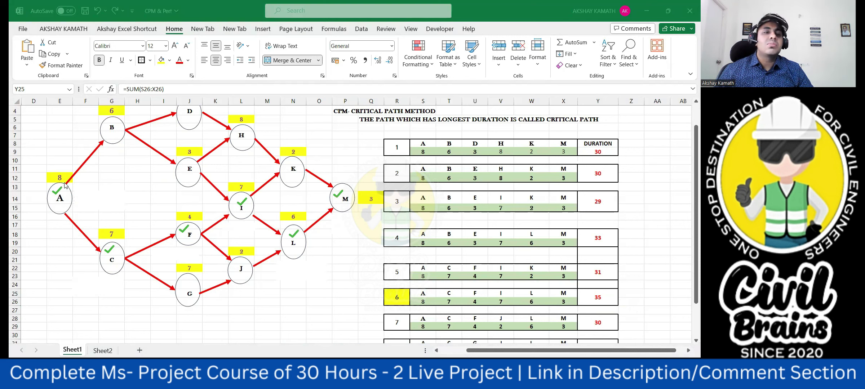